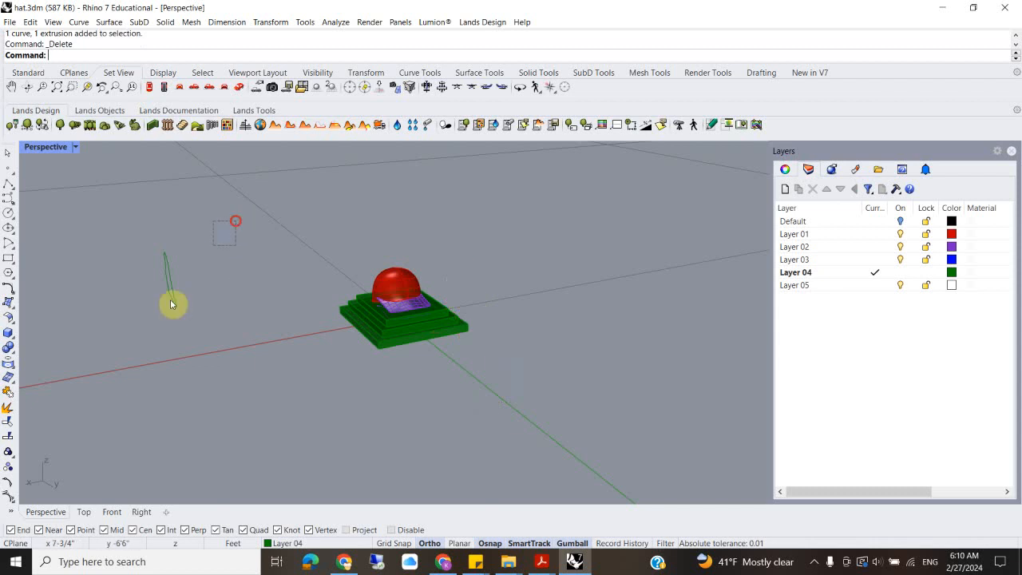
# - Delete the stray object beside the hat and all remaining construction curves, selecting the curves with SelCrv
pyautogui.press('Delete')
pyautogui.scroll(1, 292, 244)
pyautogui.moveTo(292, 244); pyautogui.dragTo(529, 271, button='right')
pyautogui.write('SelCr')
pyautogui.press('Return')
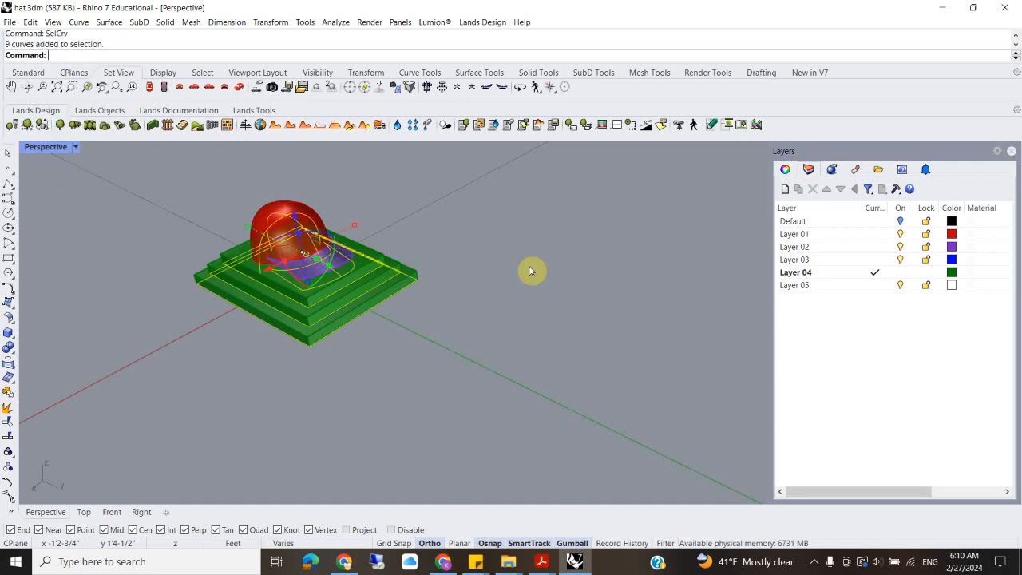
pyautogui.press('Delete')
pyautogui.scroll(-3, 529, 270)
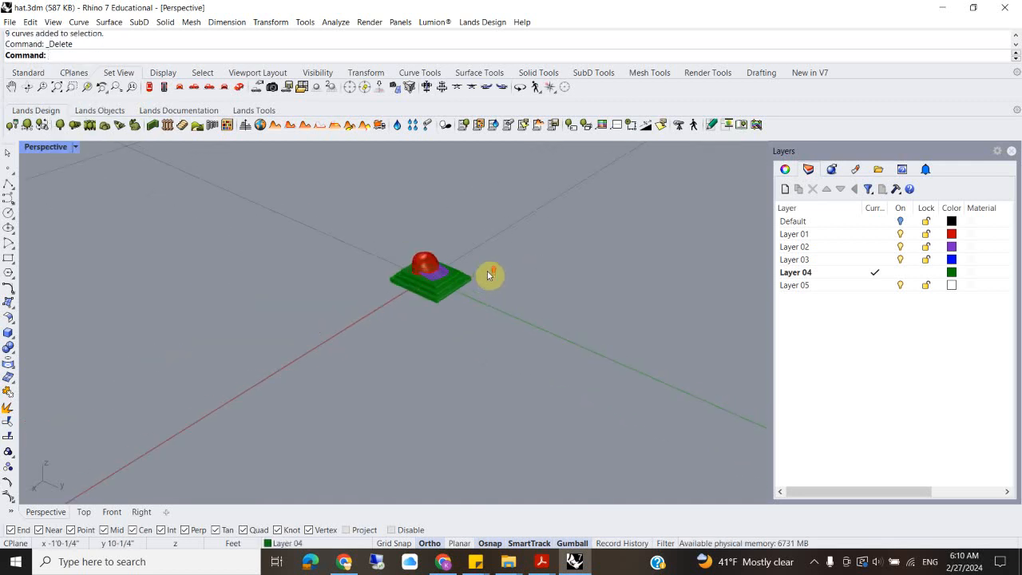
pyautogui.scroll(3, 399, 274)
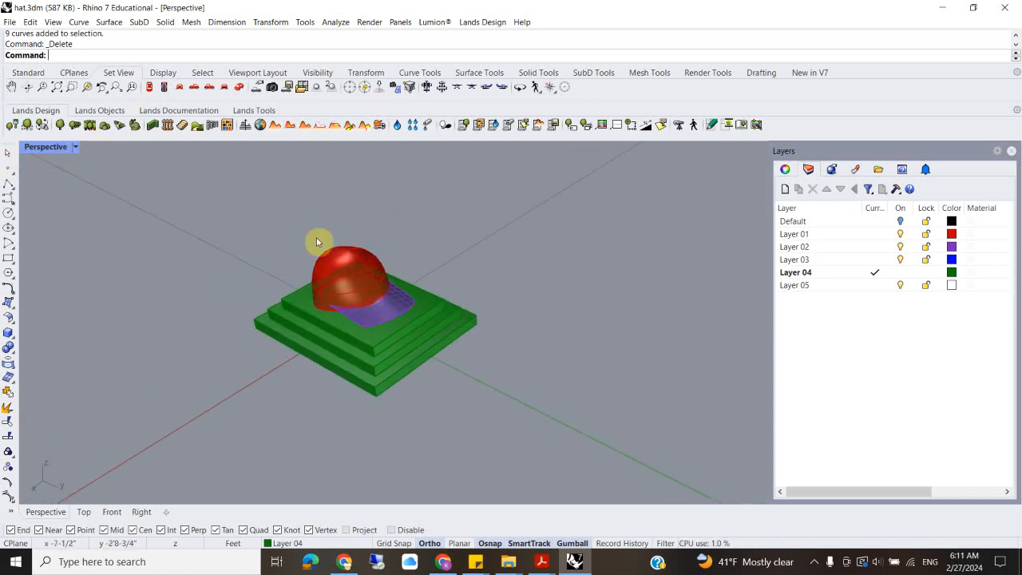
# - Set the Perspective viewport to the NE isometric view of the hat and its stepped base
pyautogui.click(75, 147)
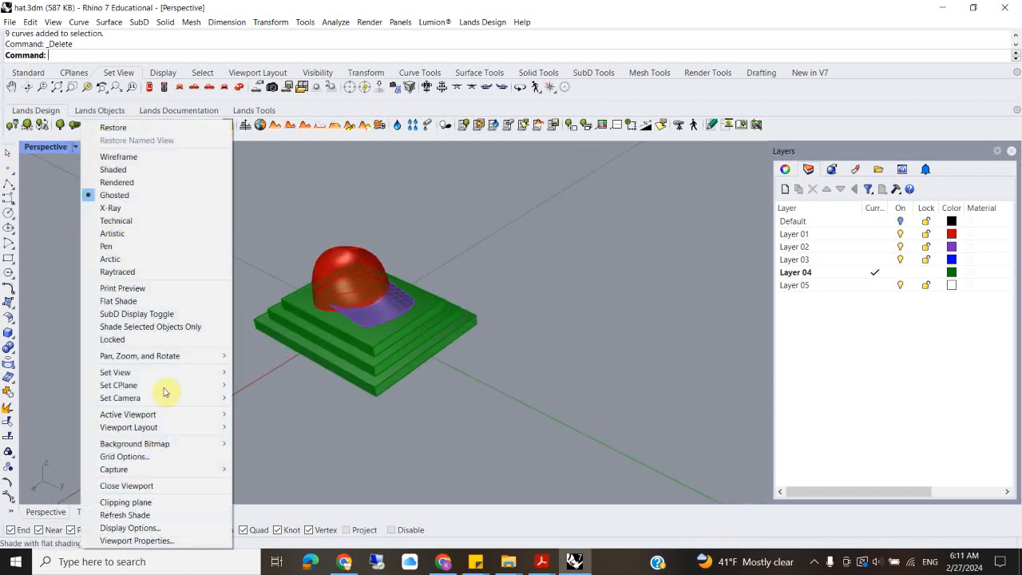
pyautogui.moveTo(184, 374)
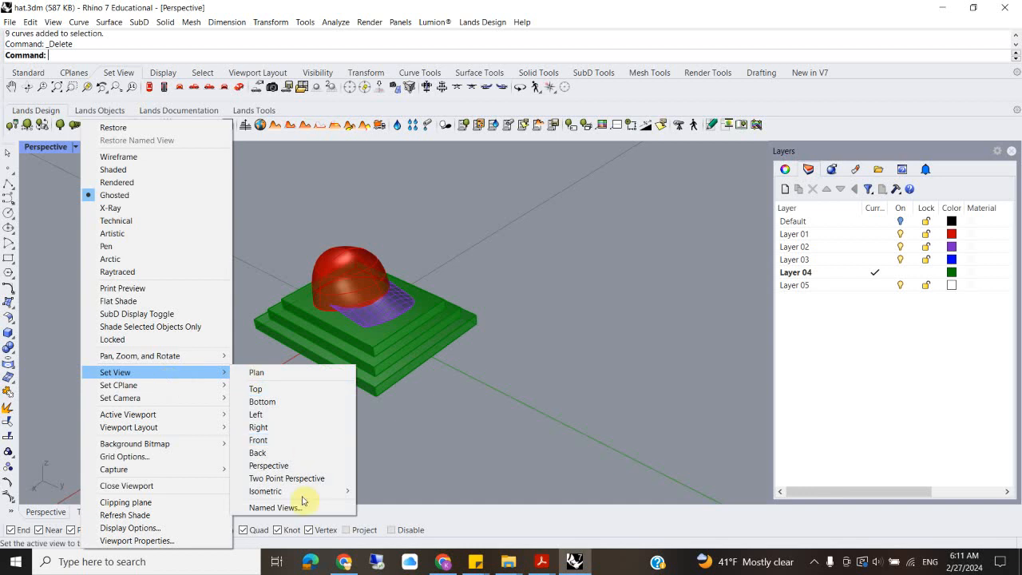
pyautogui.moveTo(295, 491)
pyautogui.click(388, 488)
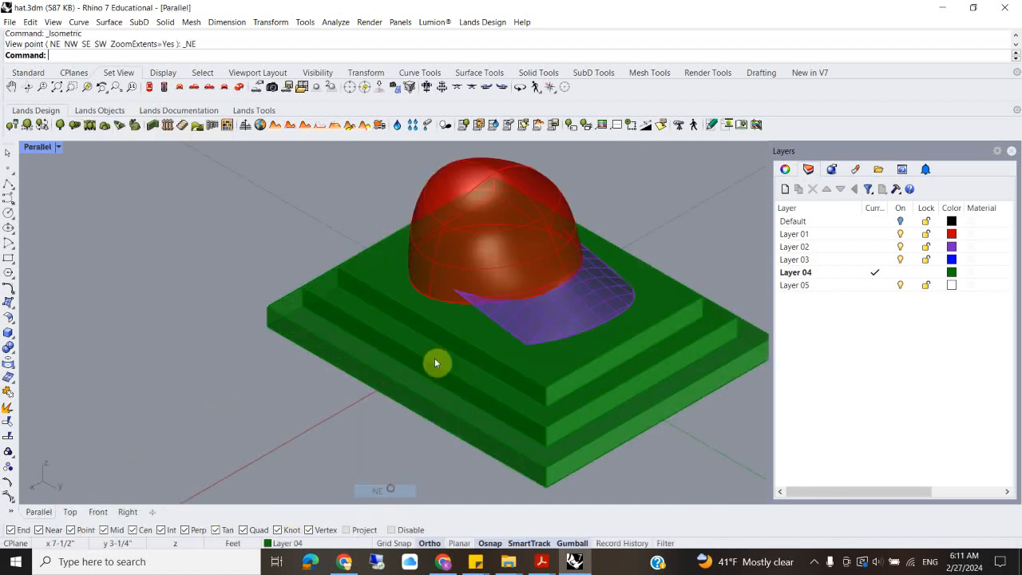
pyautogui.moveTo(418, 256); pyautogui.dragTo(107, 208, button='right')
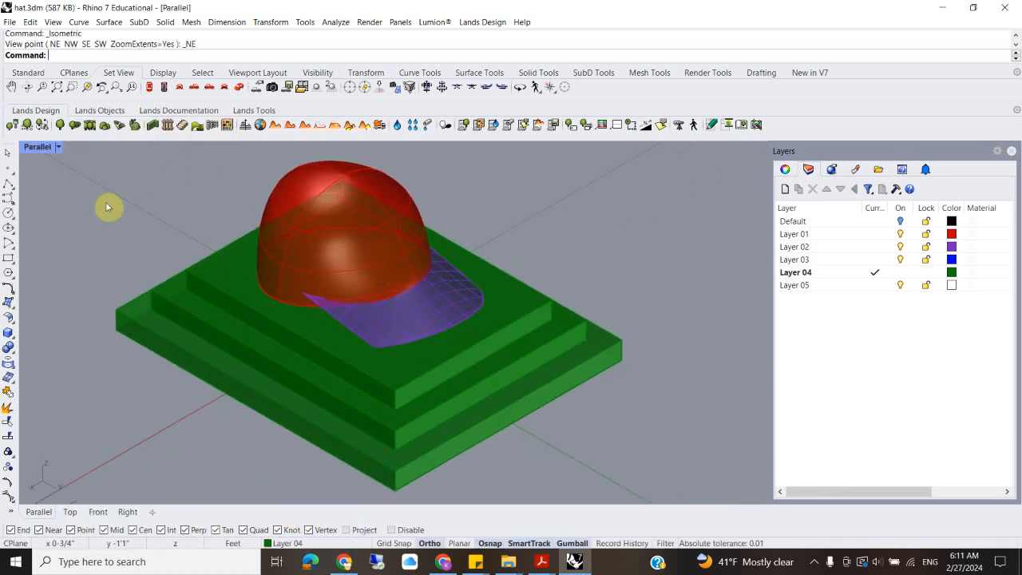
# - Change the viewport to the NW isometric view
pyautogui.click(58, 147)
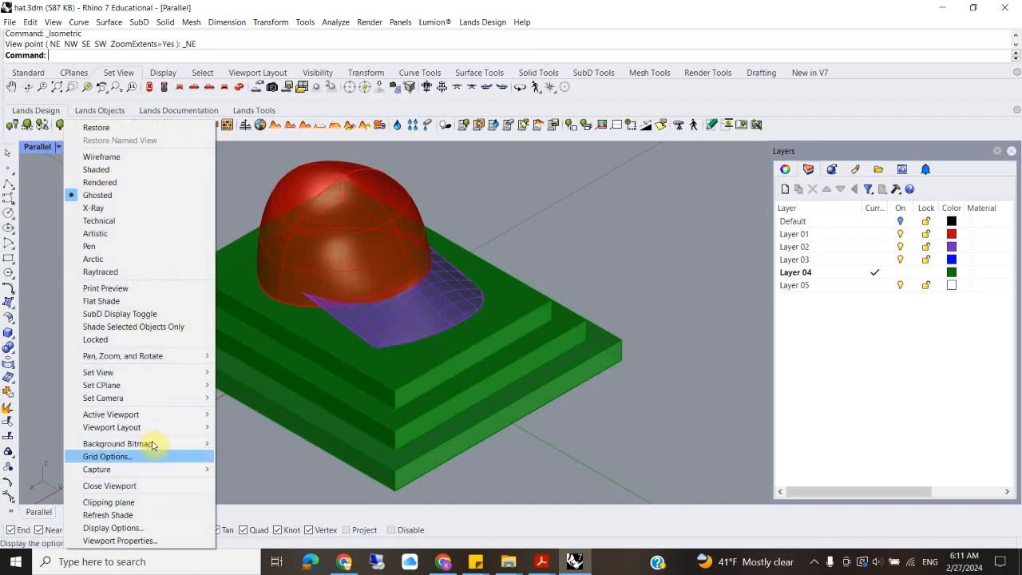
pyautogui.moveTo(151, 372)
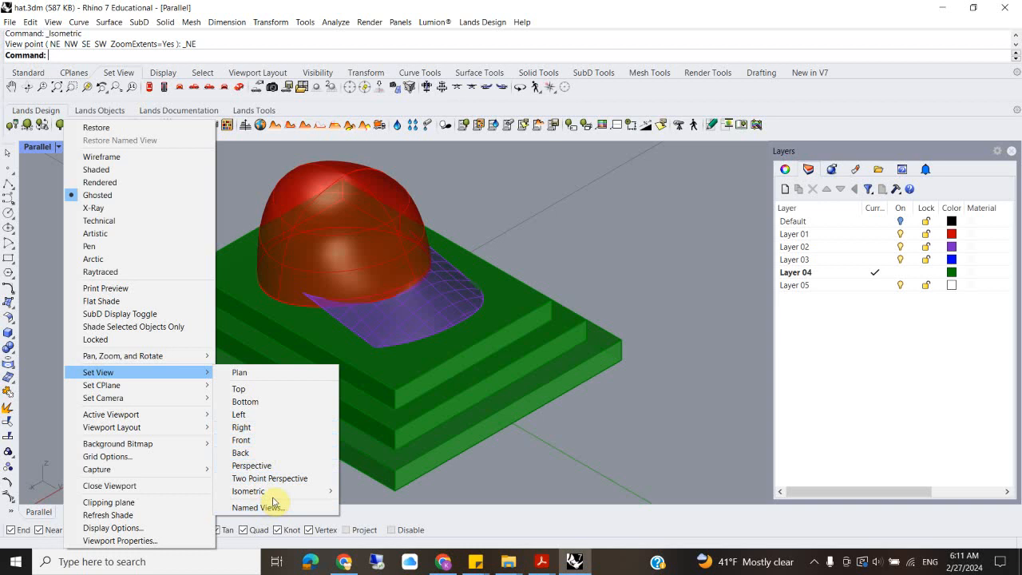
pyautogui.moveTo(279, 490)
pyautogui.click(365, 503)
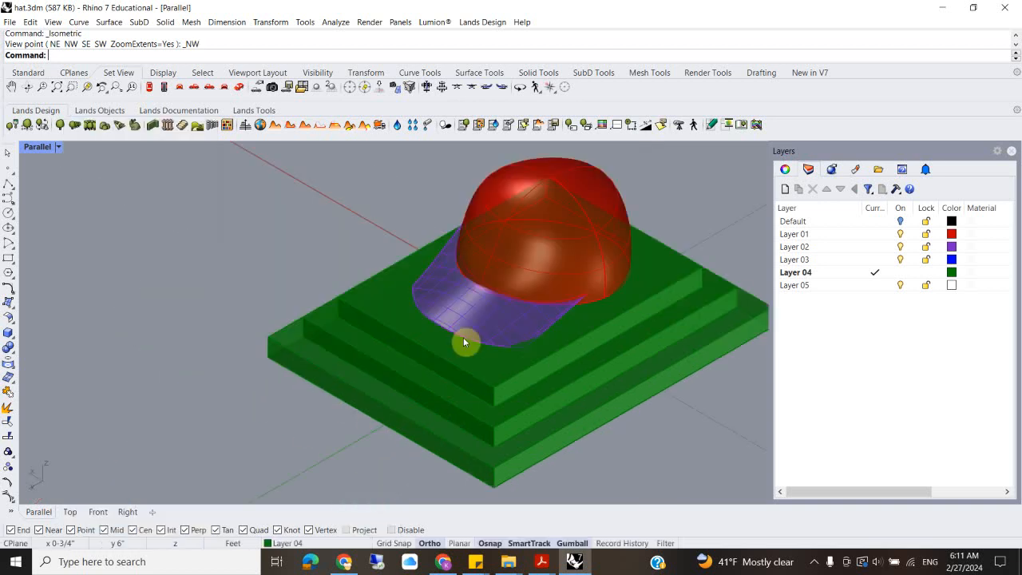
# - Return the parallel viewport to the NE isometric view
pyautogui.click(60, 148)
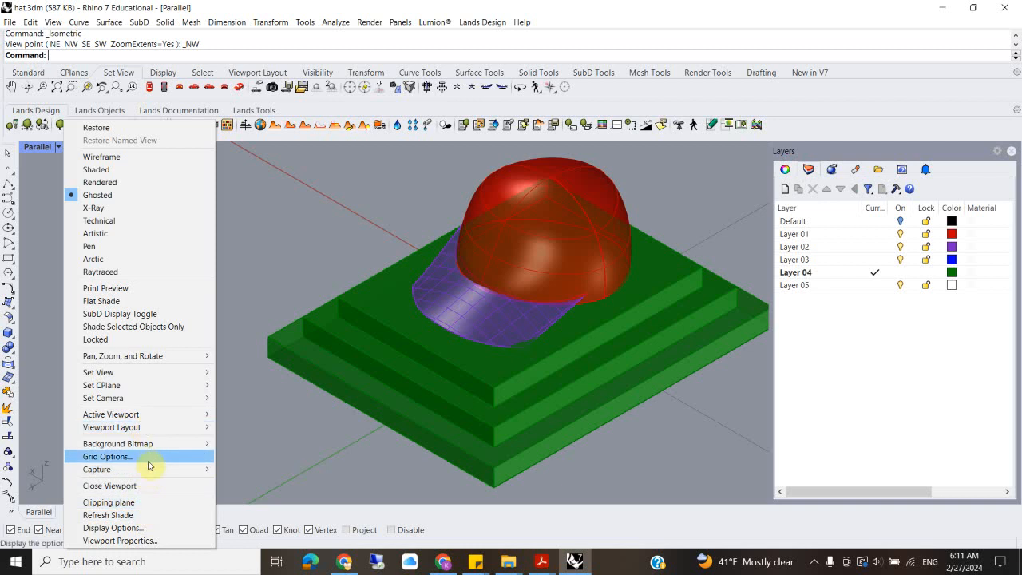
pyautogui.moveTo(178, 377)
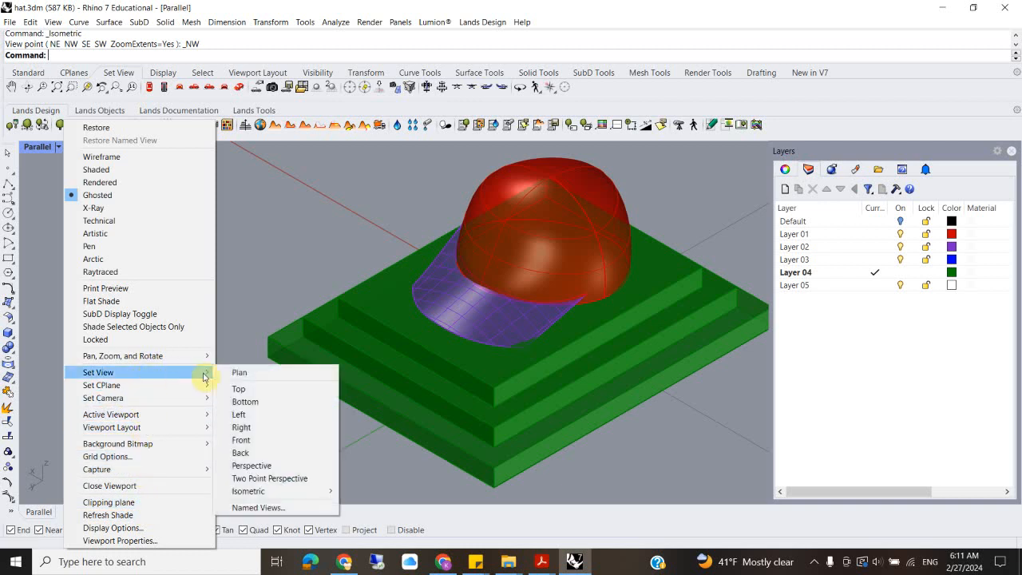
pyautogui.moveTo(290, 491)
pyautogui.click(357, 486)
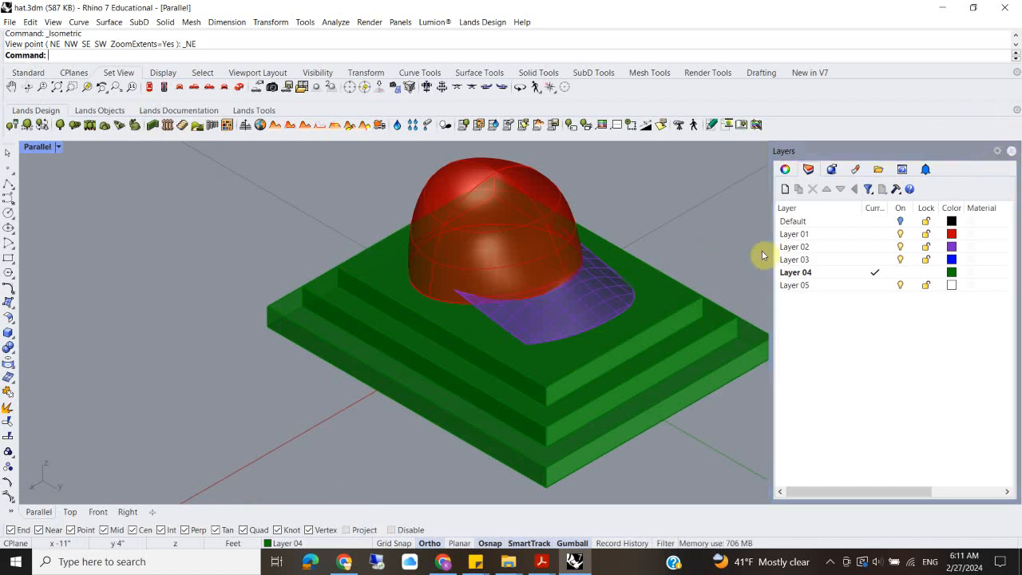
# - Run Make2D on the hat and stepped base using the Parallel view, third angle projection, hidden lines and maintained source layers
pyautogui.moveTo(210, 153); pyautogui.dragTo(816, 483)
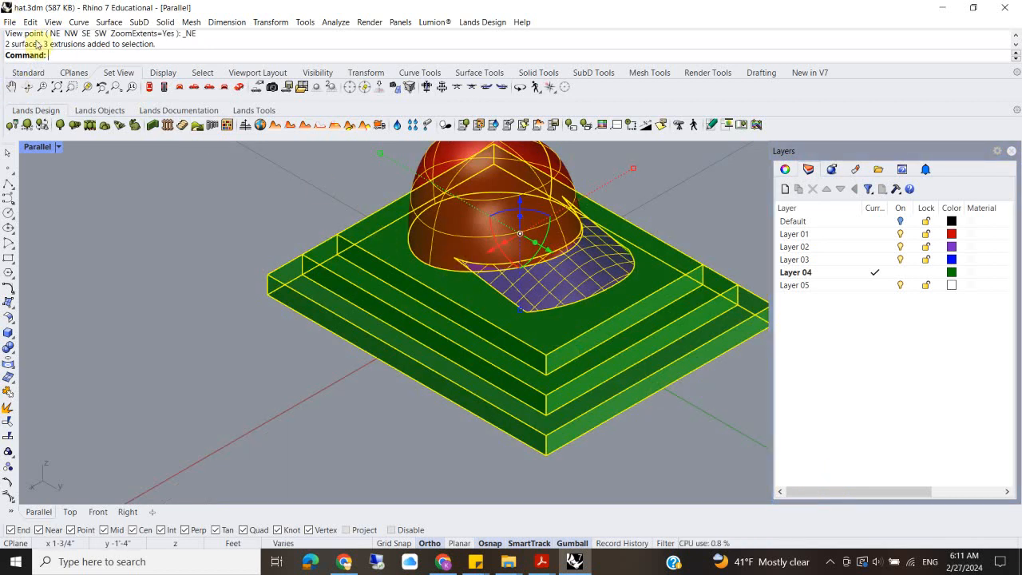
pyautogui.press('Return')
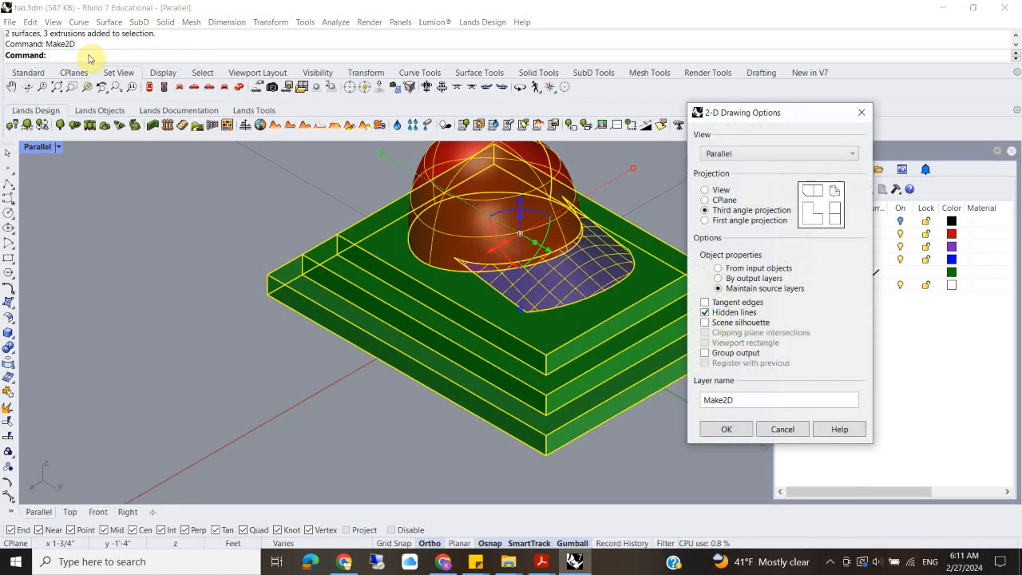
pyautogui.click(745, 154)
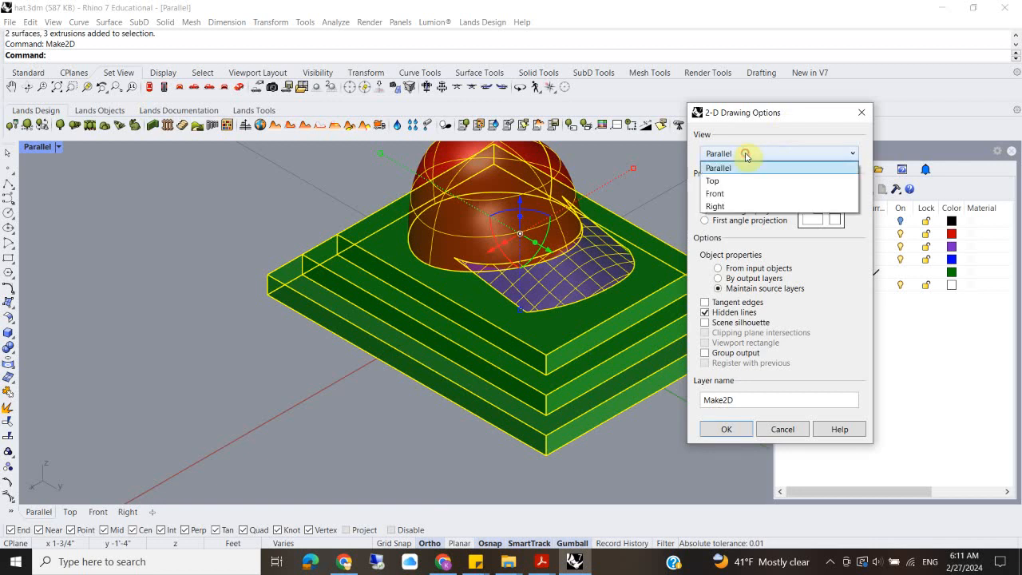
pyautogui.click(744, 154)
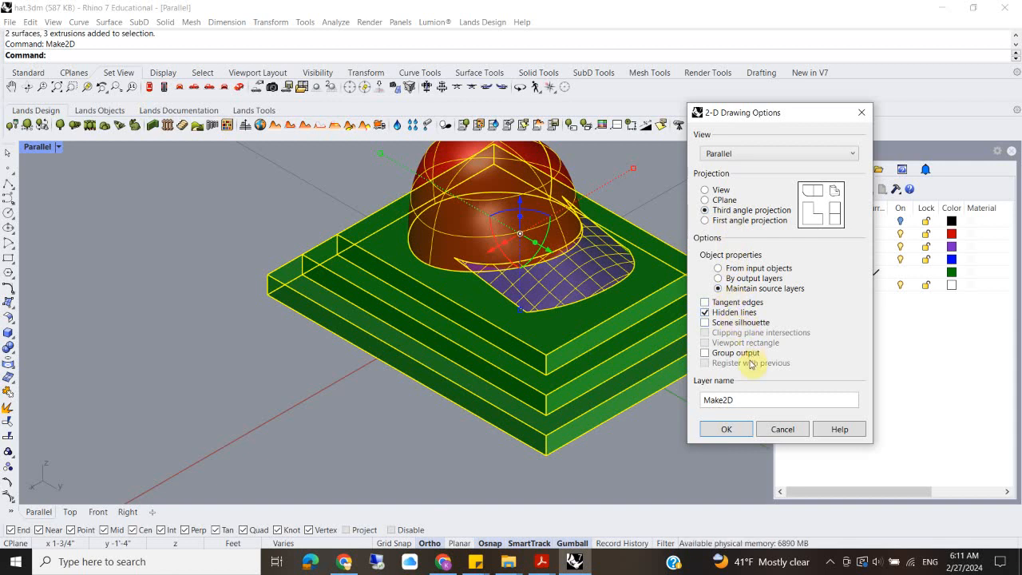
pyautogui.click(721, 430)
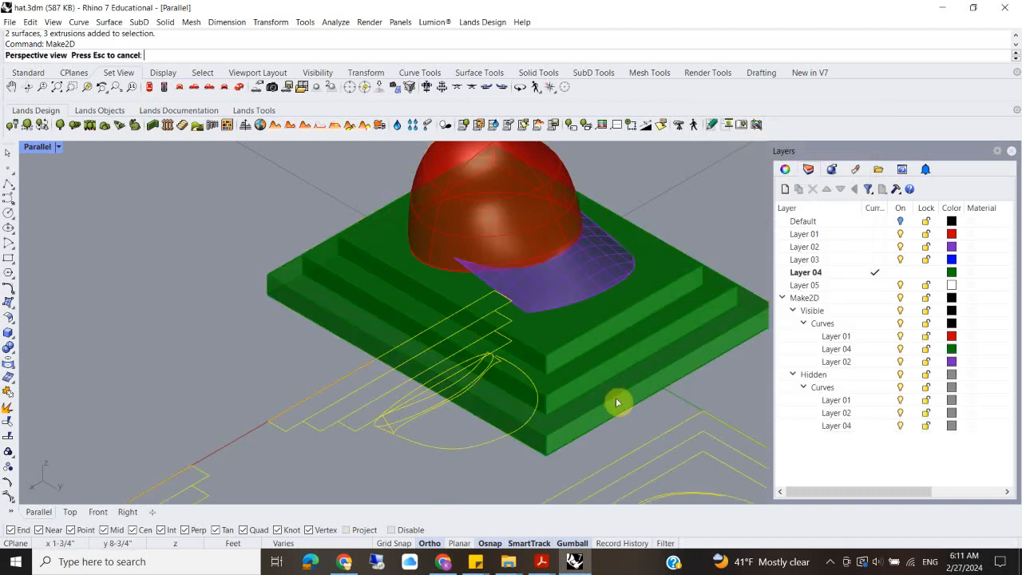
# - Restore the four-viewport layout and maximize the Top viewport
pyautogui.scroll(-4, 383, 289)
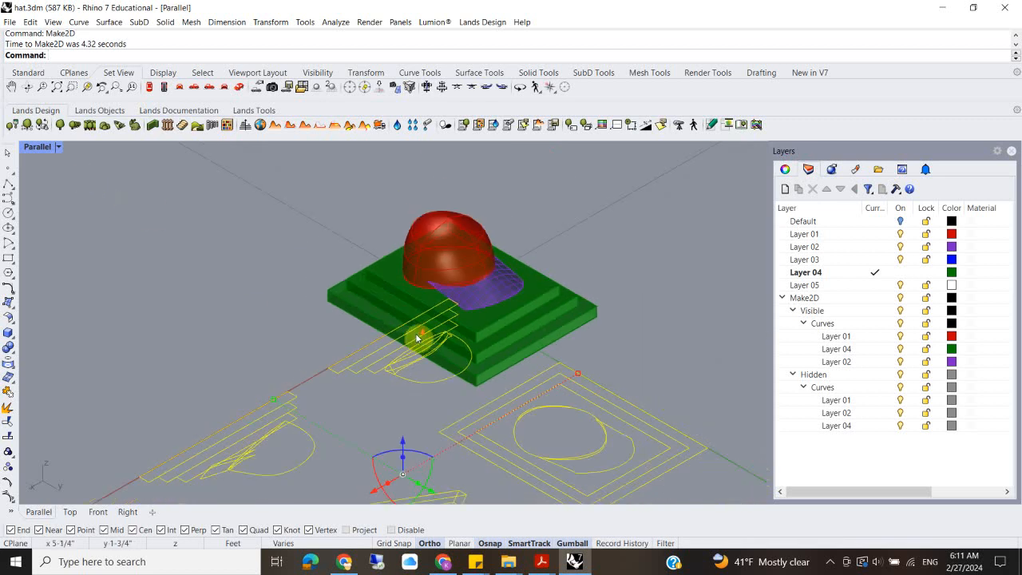
pyautogui.scroll(-3, 415, 333)
pyautogui.doubleClick(37, 148)
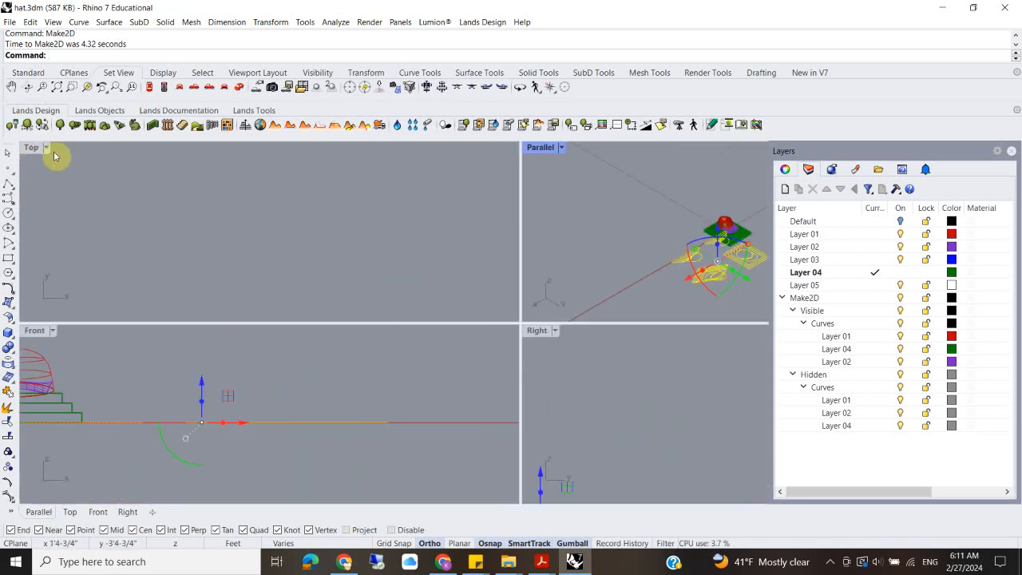
pyautogui.doubleClick(32, 148)
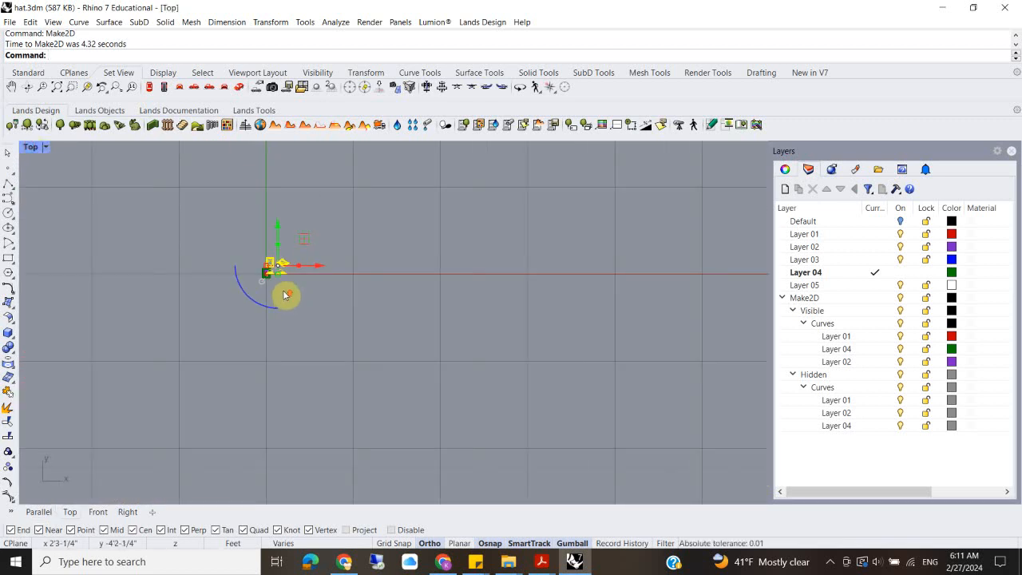
# - Move the selected visible Make2D linework along positive X, well clear of the gray hidden-line drawings and the model, and deselect it
pyautogui.scroll(-4, 285, 296)
pyautogui.write('m')
pyautogui.press('Return')
pyautogui.click(363, 185)
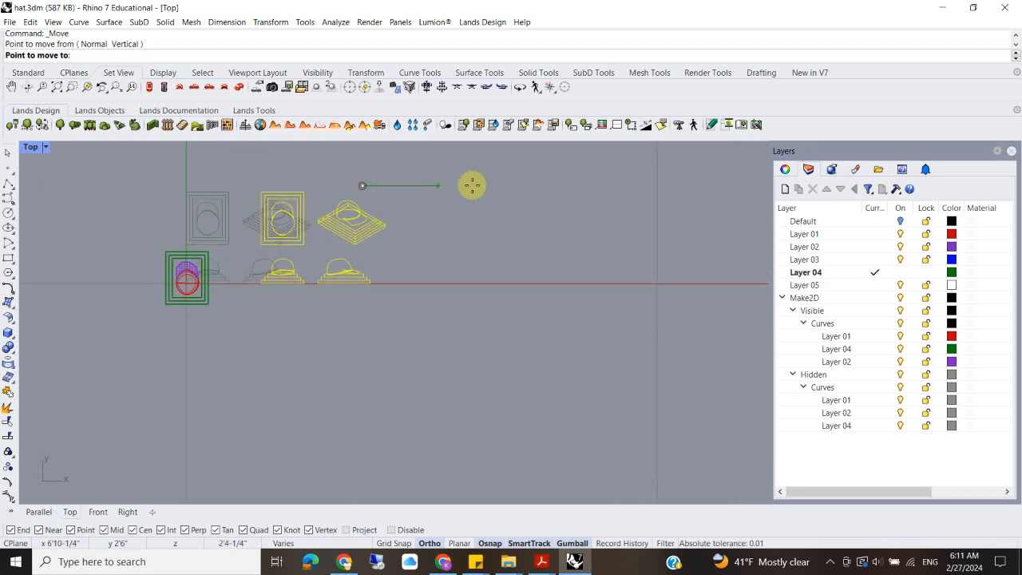
pyautogui.click(698, 173)
pyautogui.moveTo(636, 325); pyautogui.dragTo(527, 414, button='right')
pyautogui.scroll(9, 500, 311)
pyautogui.press('Escape')
# - In the plan drawing, shorten the brim's left side line by moving its lower end point up to the cap outline
pyautogui.scroll(4, 443, 268)
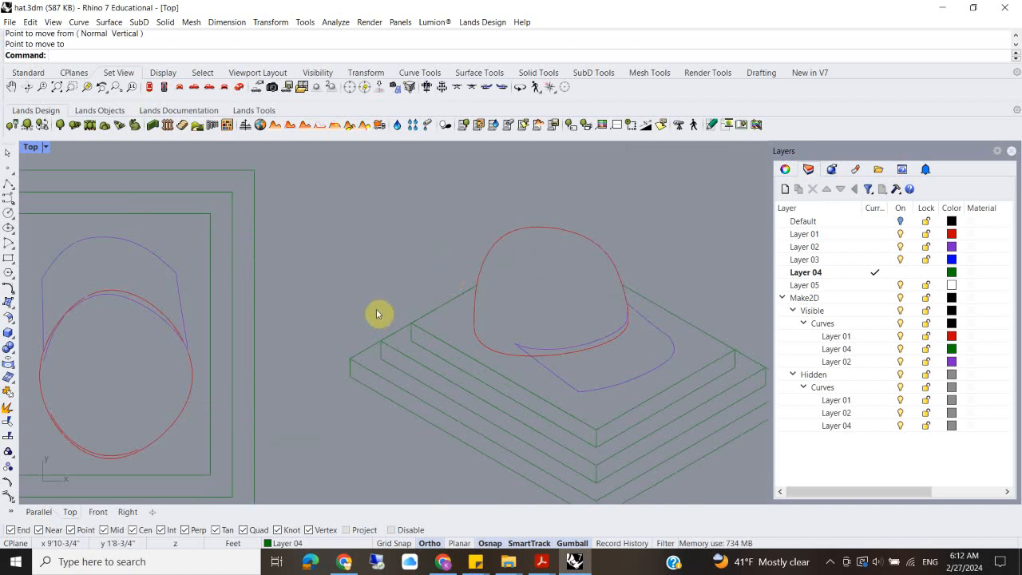
pyautogui.scroll(6, 141, 335)
pyautogui.scroll(8, 122, 309)
pyautogui.click(158, 284)
pyautogui.click(158, 284)
pyautogui.moveTo(158, 284); pyautogui.dragTo(125, 302)
pyautogui.scroll(-6, 155, 292)
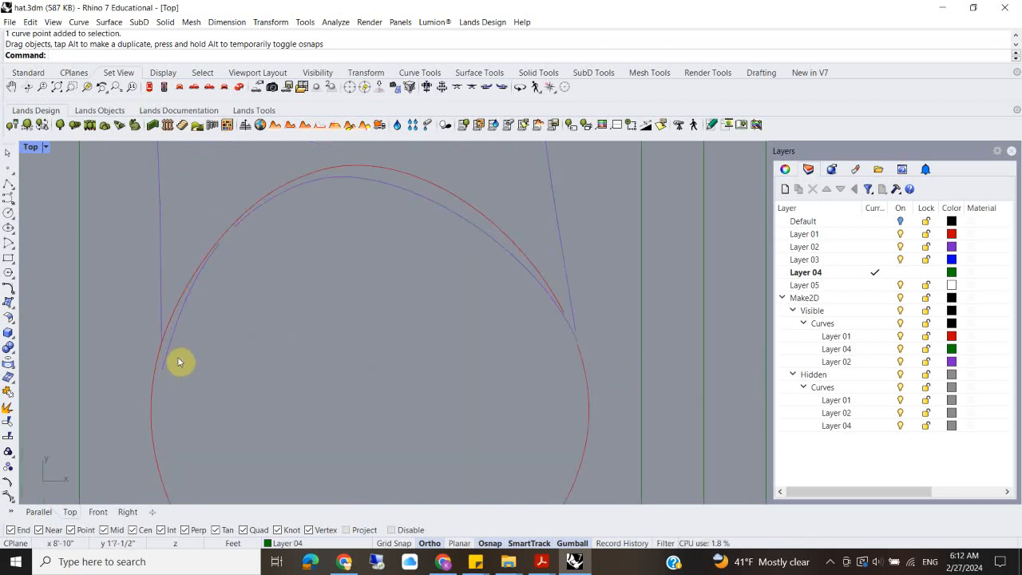
# - Delete the two inner brim curve pieces lying inside the cap outline in the plan drawing
pyautogui.click(166, 356)
pyautogui.press('Delete')
pyautogui.click(360, 181)
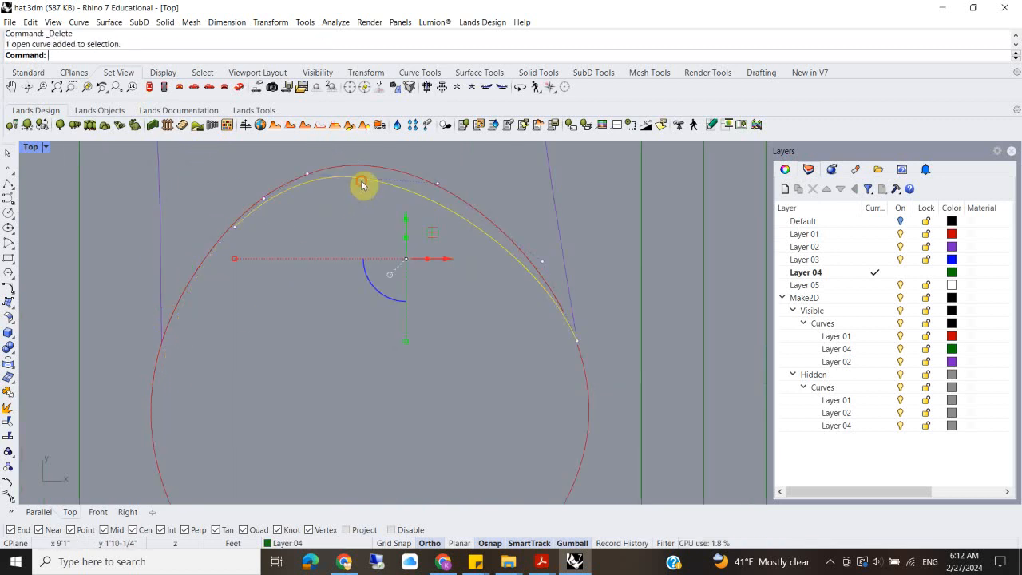
pyautogui.press('Delete')
# - Adjust the lower end point of the brim's right side line to meet the cap outline in the plan drawing
pyautogui.scroll(3, 566, 308)
pyautogui.click(566, 308)
pyautogui.moveTo(566, 308); pyautogui.dragTo(588, 389)
pyautogui.click(583, 332)
pyautogui.scroll(5, 585, 335)
pyautogui.scroll(-6, 410, 356)
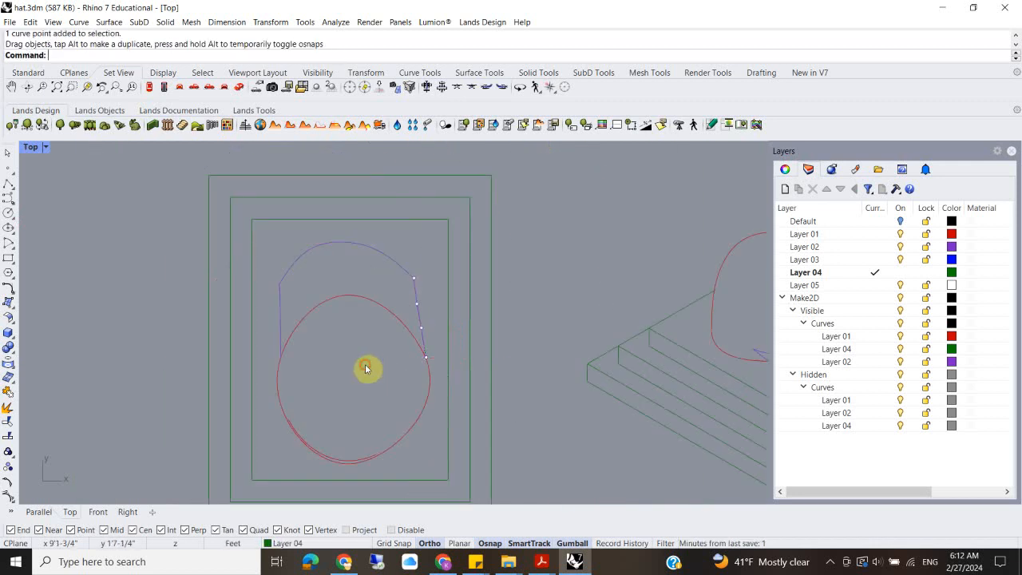
# - Delete the inner brim curve that runs inside the cap in the isometric drawing
pyautogui.scroll(5, 582, 342)
pyautogui.click(599, 342)
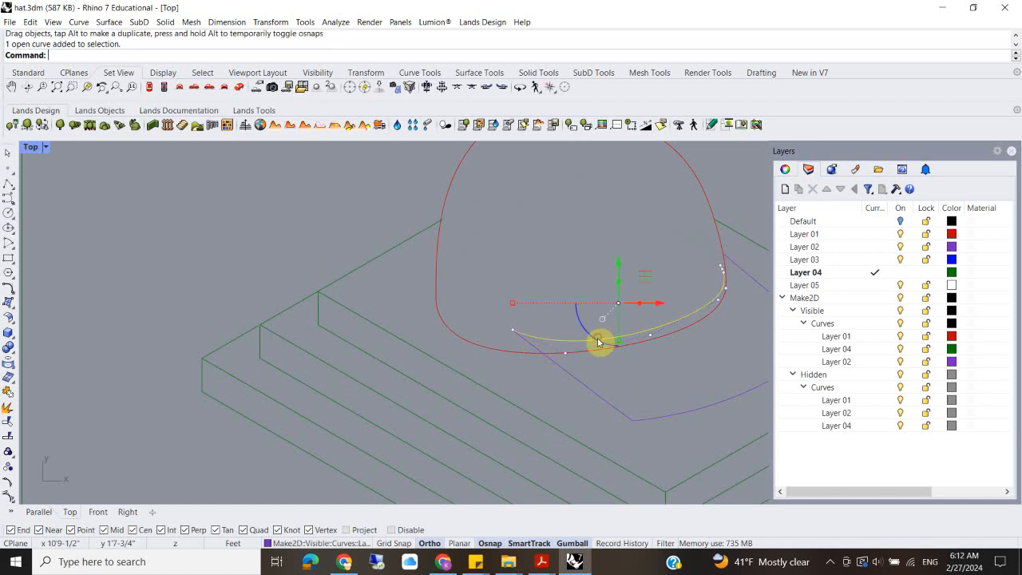
pyautogui.click(613, 390)
pyautogui.click(599, 402)
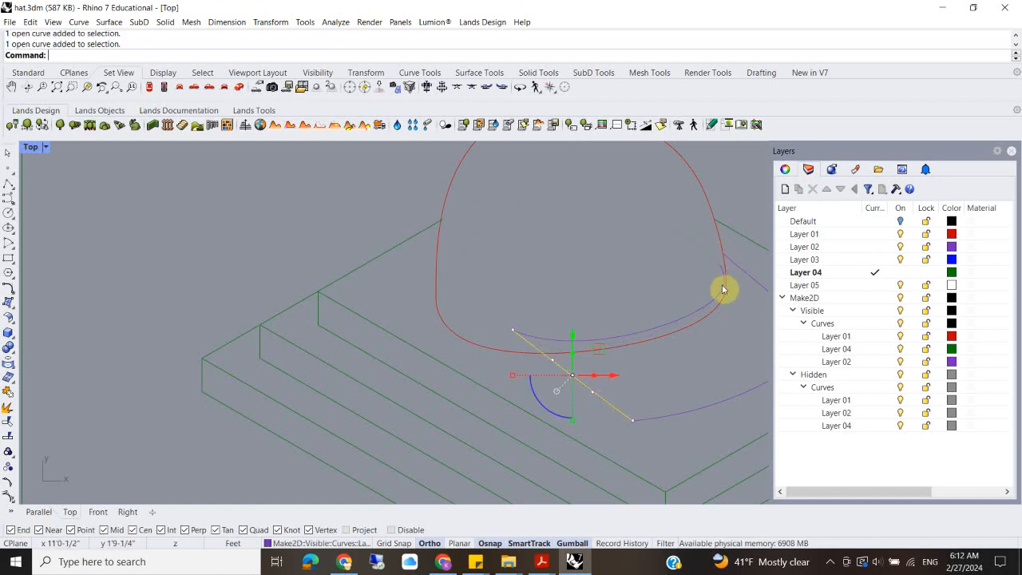
pyautogui.click(653, 328)
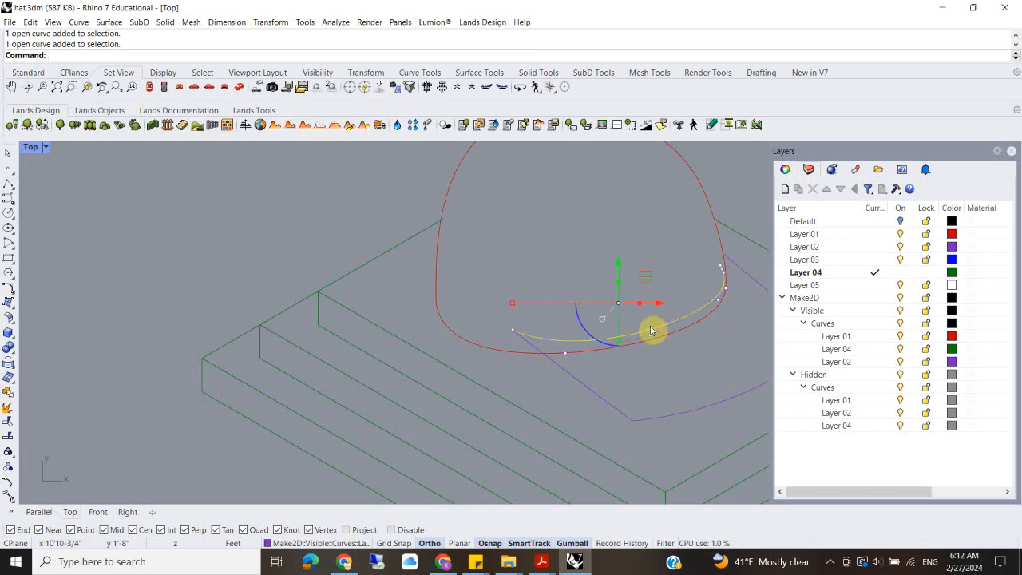
pyautogui.press('Delete')
# - Trim the brim's straight edge inside the cap, using the cap's lower edge as the cutting curve, in the isometric drawing
pyautogui.click(613, 350)
pyautogui.write('tr')
pyautogui.press('Return')
pyautogui.click(532, 344)
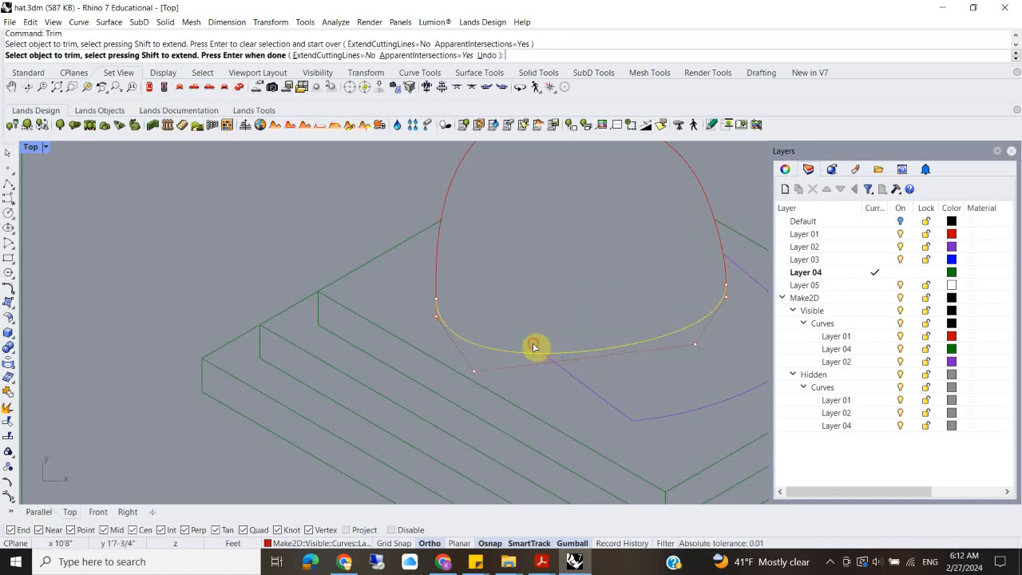
pyautogui.press('Return')
# - Remove the overlapping upper line of the cap's slanted bottom edge in the side elevation
pyautogui.scroll(-5, 537, 331)
pyautogui.scroll(6, 506, 383)
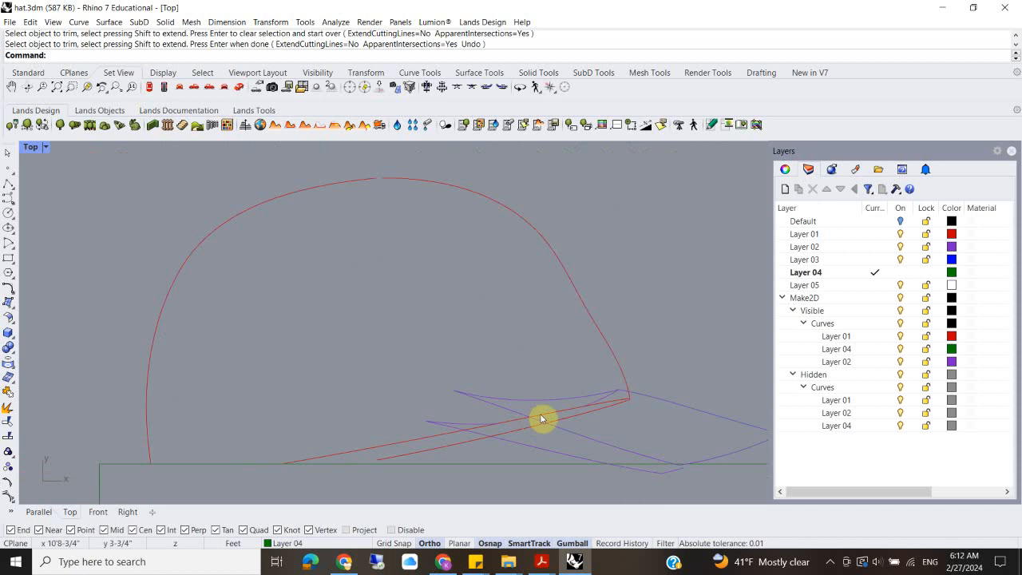
pyautogui.click(575, 415)
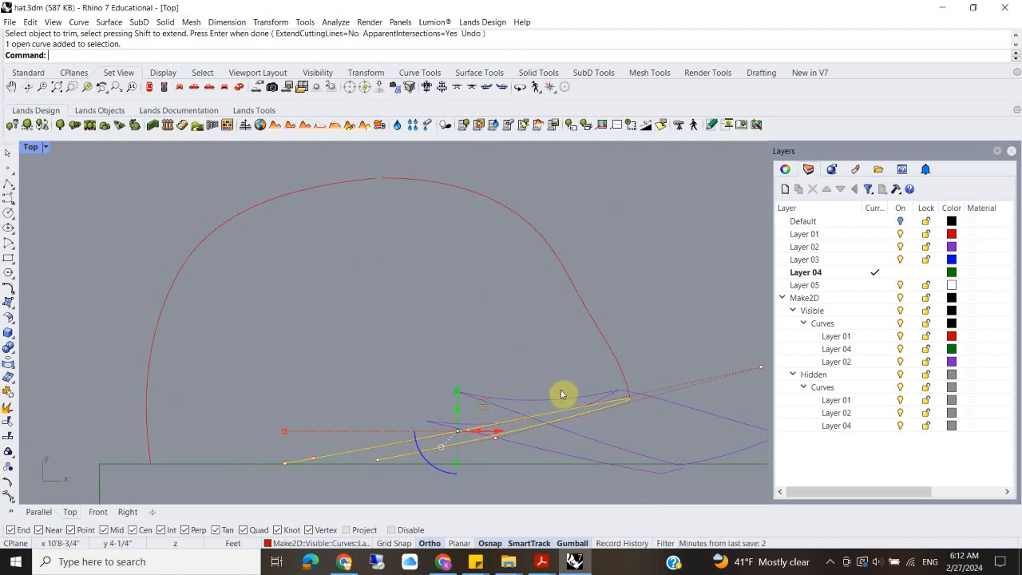
pyautogui.scroll(3, 626, 394)
pyautogui.click(610, 368)
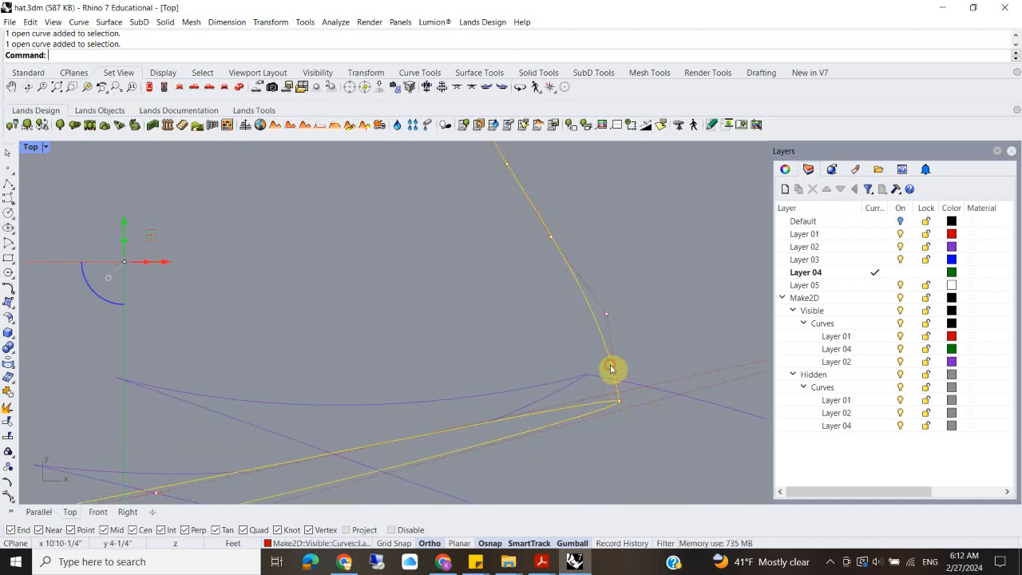
pyautogui.press('Return')
pyautogui.scroll(-3, 450, 434)
pyautogui.scroll(3, 455, 421)
pyautogui.press('Escape')
pyautogui.press('Escape')
pyautogui.click(570, 419)
pyautogui.press('Escape')
pyautogui.press('Escape')
# - Trim the brim curves above the cap's slanted bottom edge in the side elevation, using that edge as the cutter
pyautogui.click(549, 423)
pyautogui.press('Return')
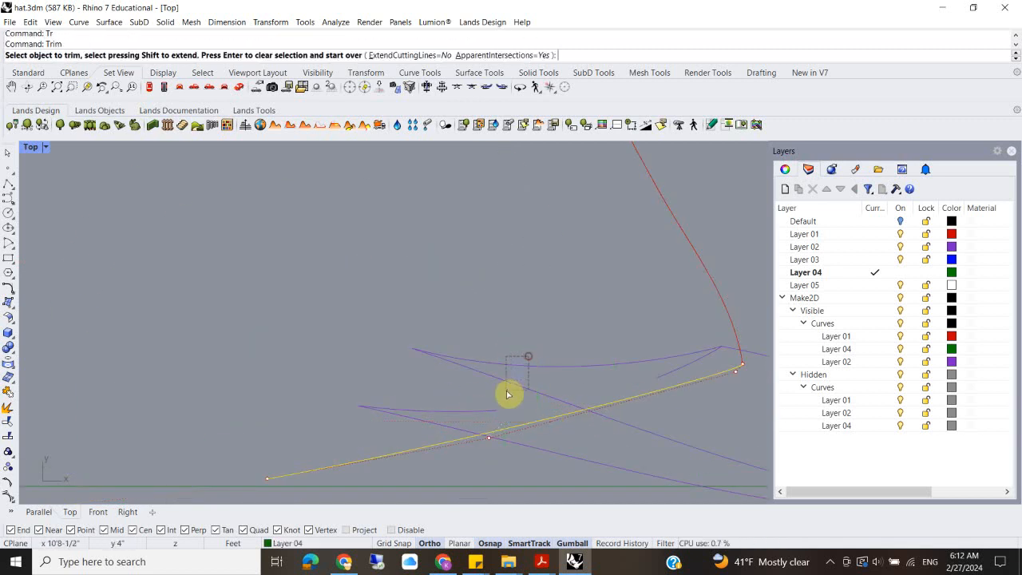
pyautogui.click(501, 387)
pyautogui.press('Return')
pyautogui.scroll(-2, 426, 421)
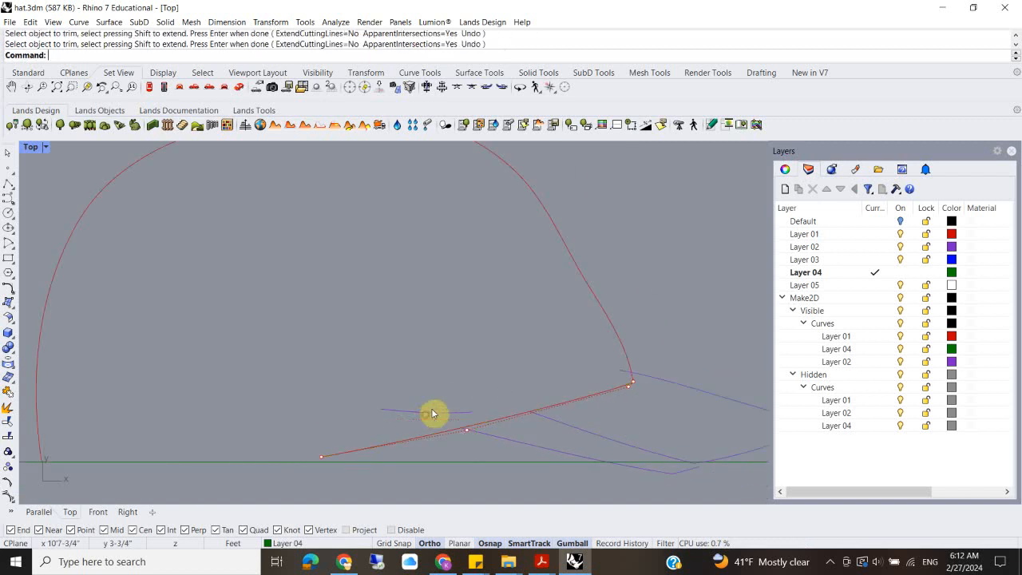
# - In the side elevation, delete the leftover brim curve inside the cap and trim the slanted edge's overlap at the cap's front corner
pyautogui.click(433, 412)
pyautogui.press('Delete')
pyautogui.click(629, 377)
pyautogui.scroll(1, 632, 377)
pyautogui.press('Return')
pyautogui.click(625, 372)
pyautogui.press('Return')
pyautogui.scroll(-6, 634, 384)
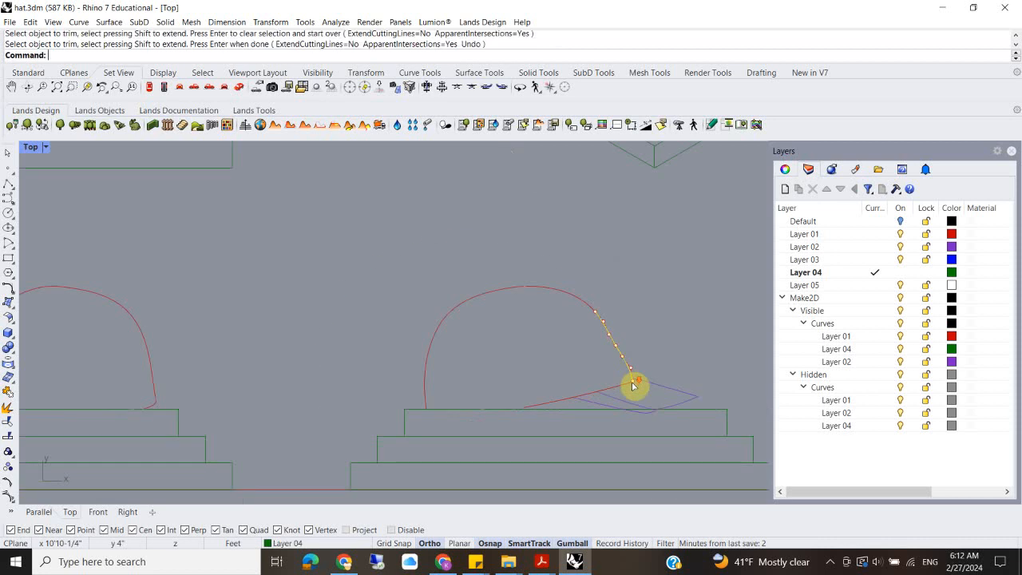
# - Delete the two selected lower brim curves that overlap the stepped base in the side elevation
pyautogui.scroll(1, 633, 387)
pyautogui.click(598, 411)
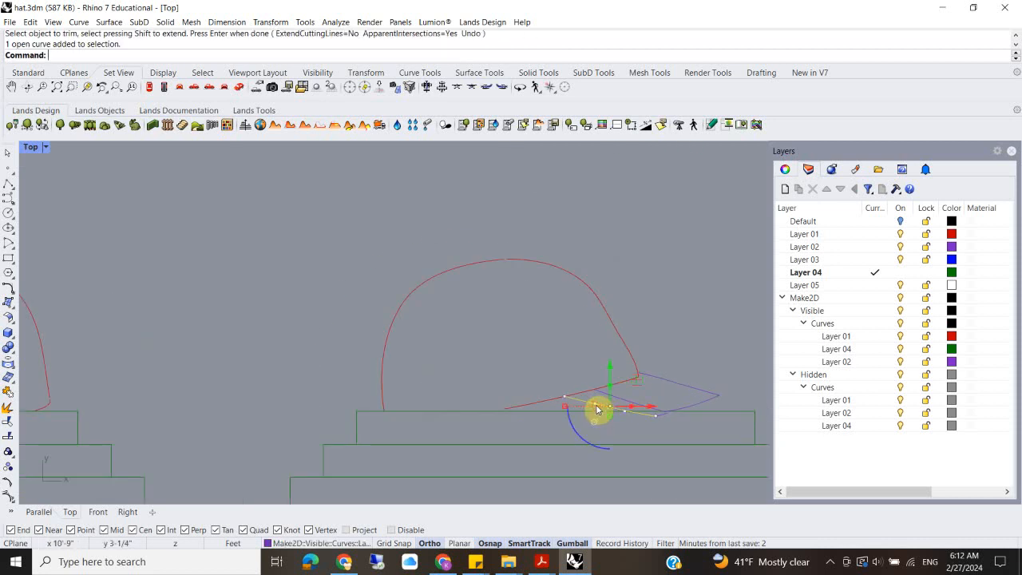
pyautogui.press('Delete')
pyautogui.click(662, 415)
pyautogui.press('Delete')
# - Export the curves of all four drawings to Downloads as the AutoCAD drawing LineExportBox.dwg, using the Default export scheme
pyautogui.scroll(-4, 486, 394)
pyautogui.scroll(3, 365, 399)
pyautogui.scroll(-3, 364, 399)
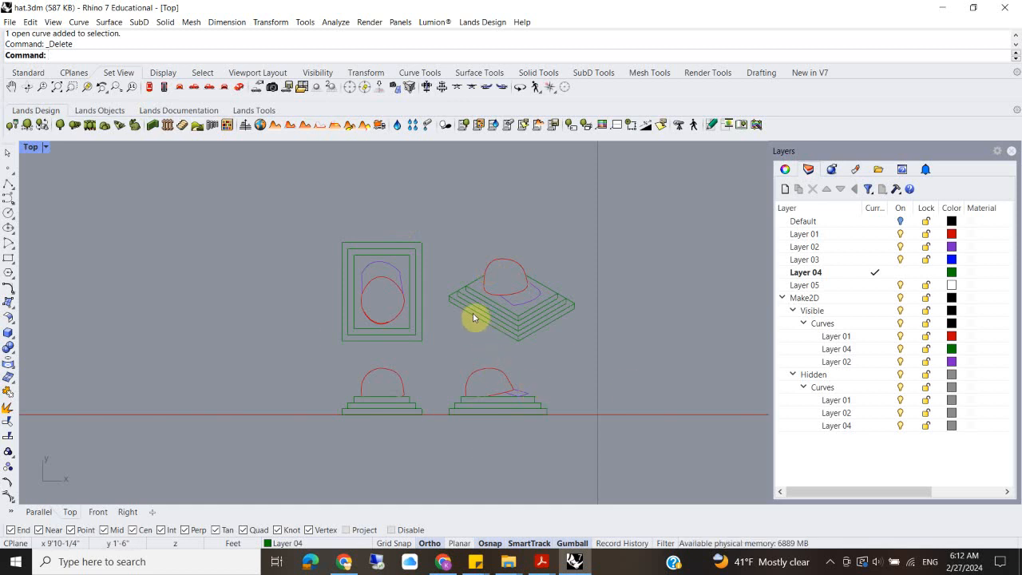
pyautogui.moveTo(294, 201)
pyautogui.mouseDown()
pyautogui.moveTo(426, 372)
pyautogui.moveTo(664, 487)
pyautogui.moveTo(622, 448)
pyautogui.mouseUp()
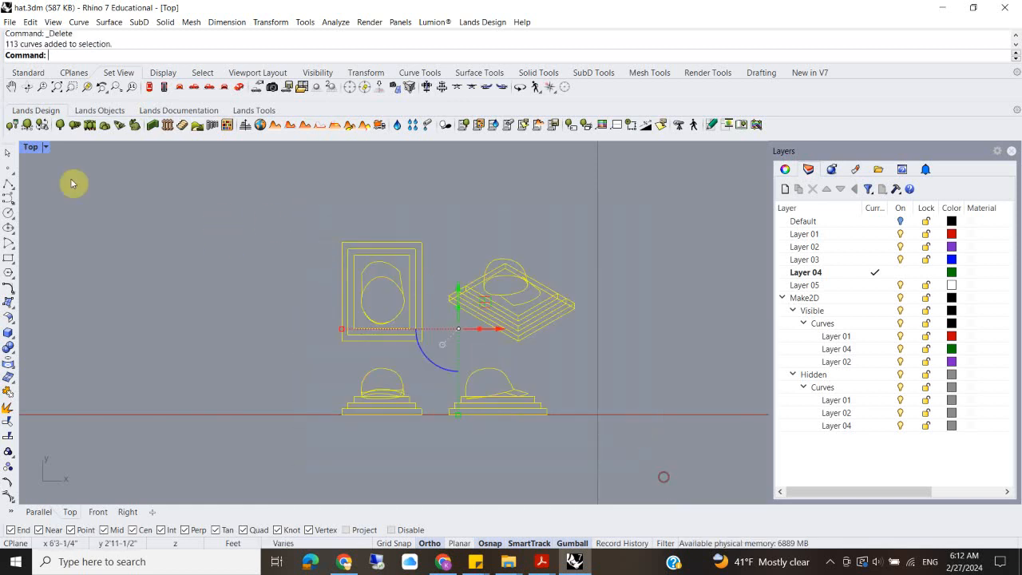
pyautogui.click(10, 22)
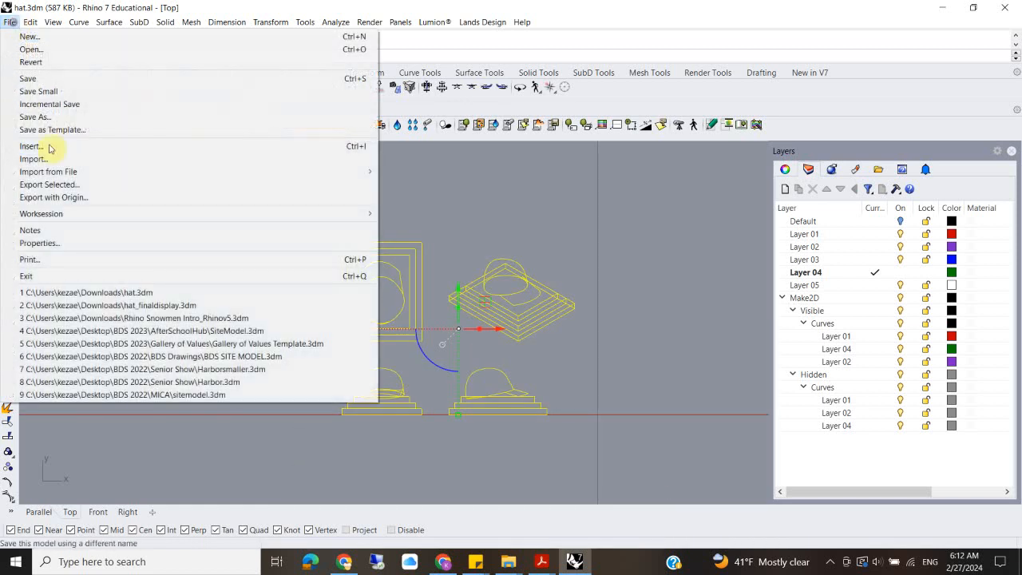
pyautogui.click(63, 185)
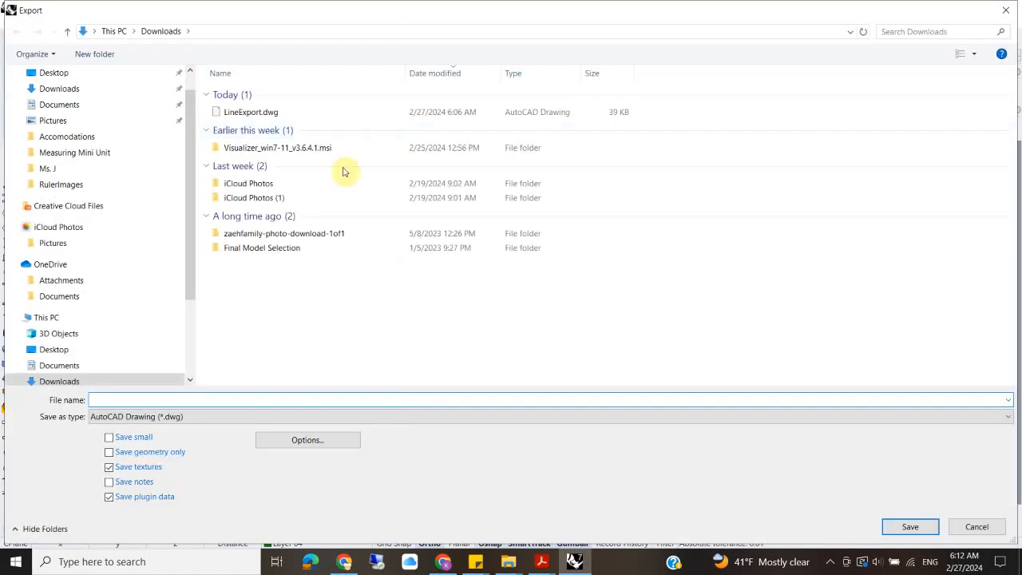
pyautogui.write('LineExpot')
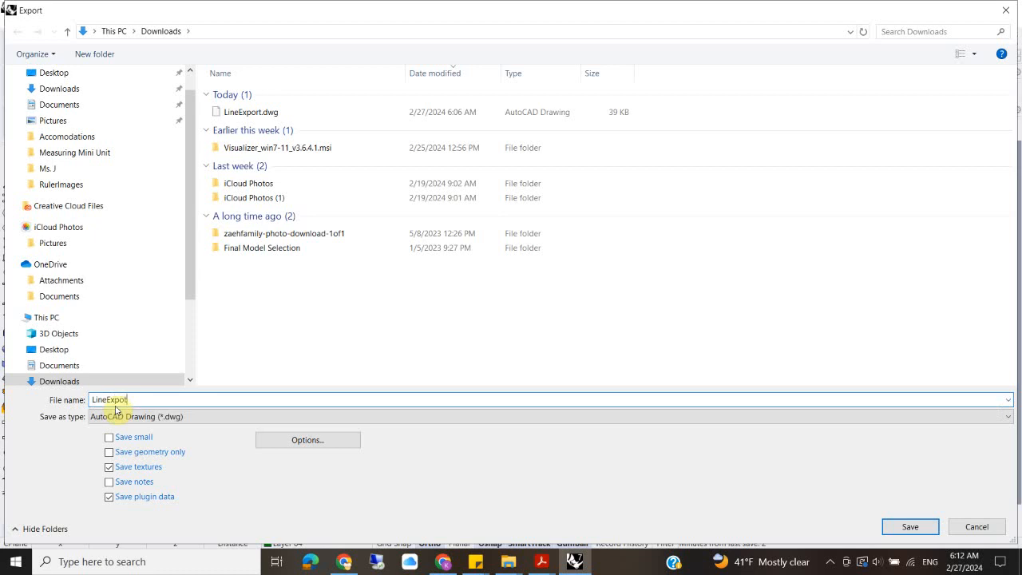
pyautogui.press('BackSpace')
pyautogui.press('BackSpace')
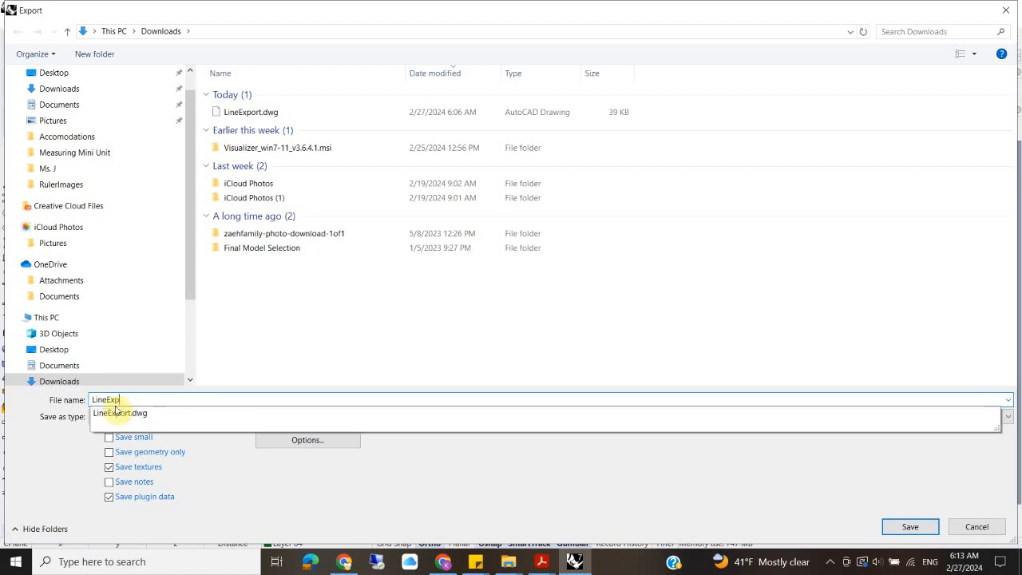
pyautogui.write('ortBox')
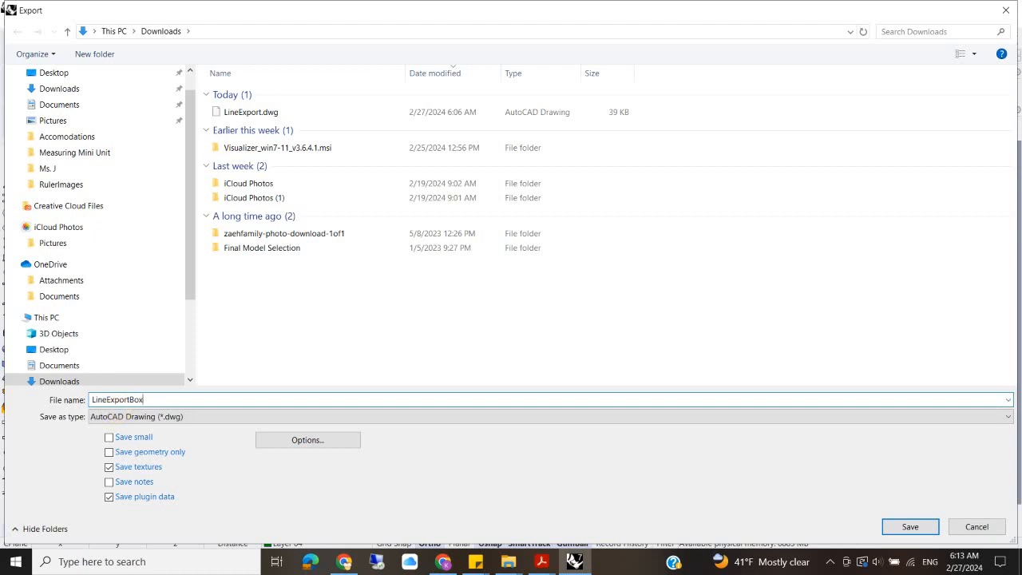
pyautogui.click(908, 526)
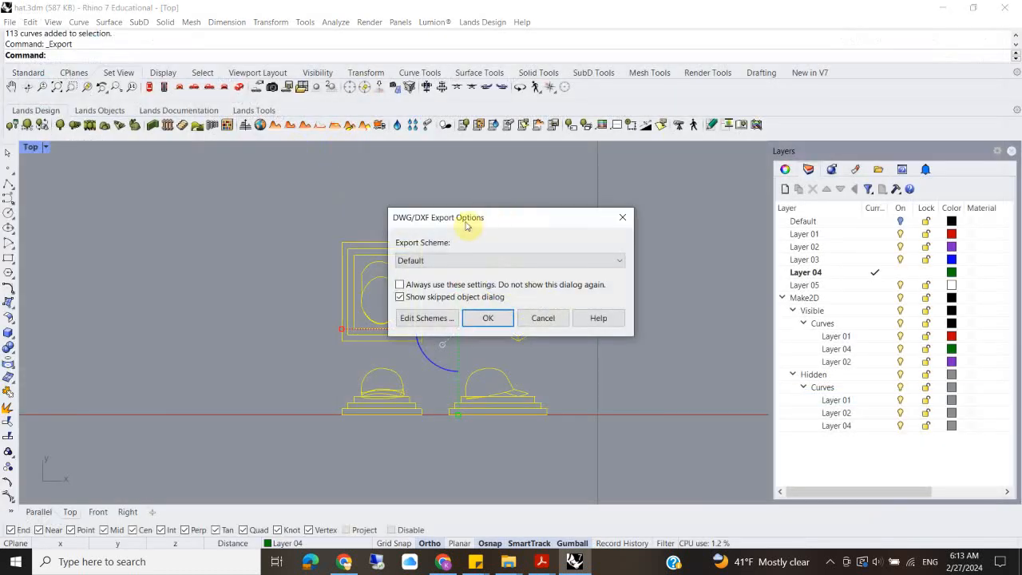
pyautogui.click(488, 317)
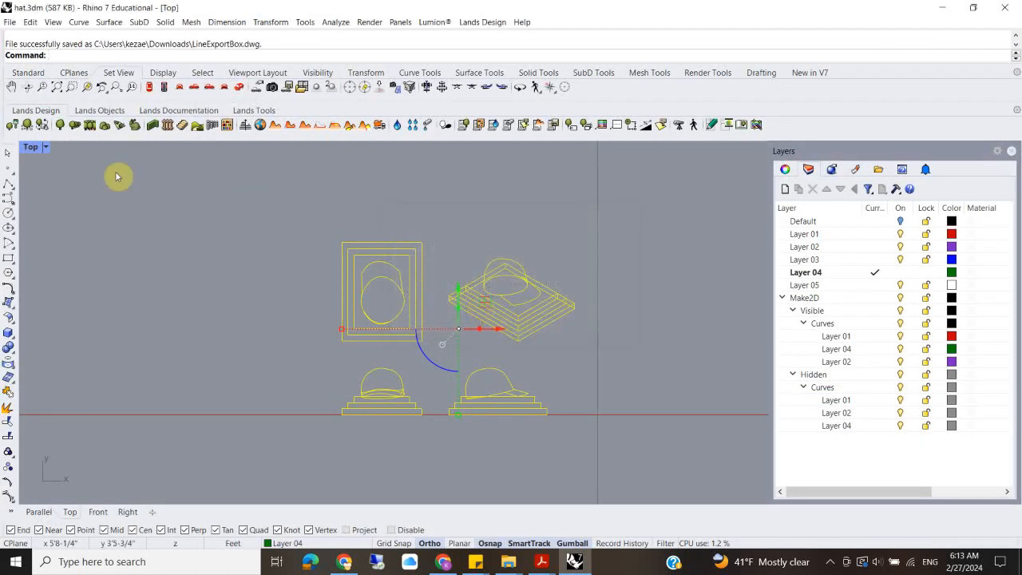
# - Find and launch Adobe Illustrator
pyautogui.click(140, 561)
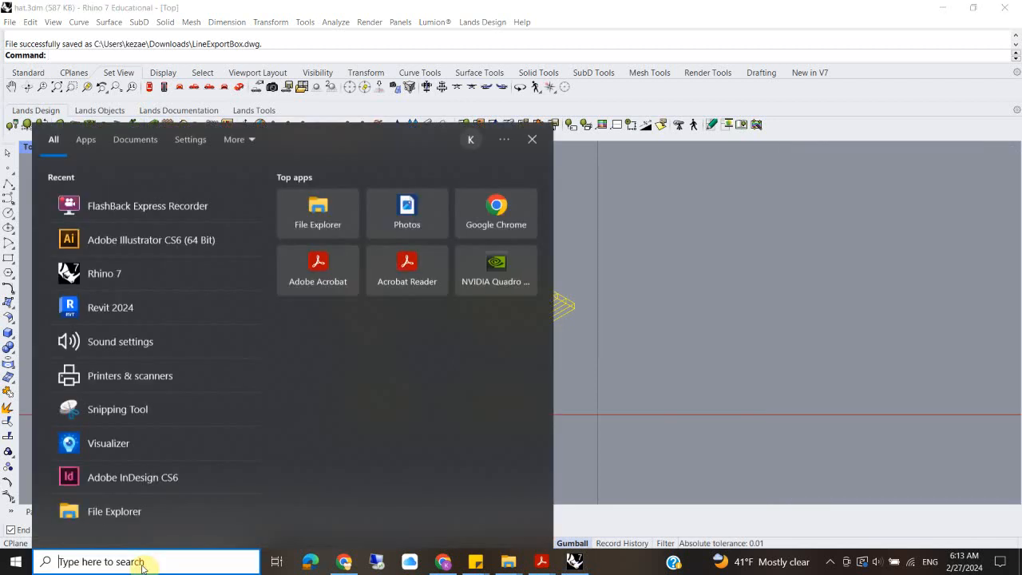
pyautogui.write('ai')
pyautogui.click(140, 202)
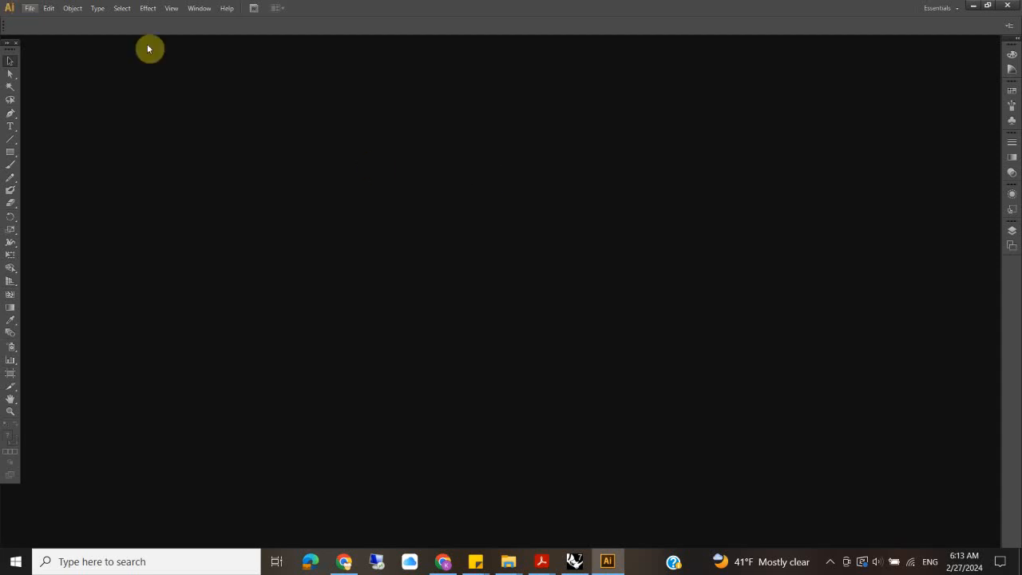
# - Switch back to Rhino and check the model units in the document properties
pyautogui.click(574, 561)
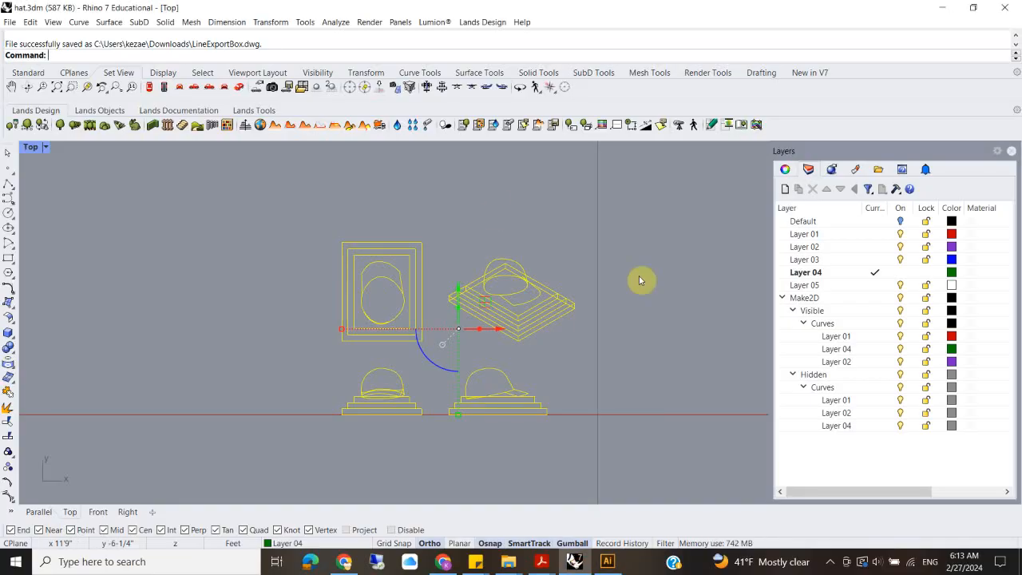
pyautogui.click(289, 244)
pyautogui.write('Units')
pyautogui.press('Return')
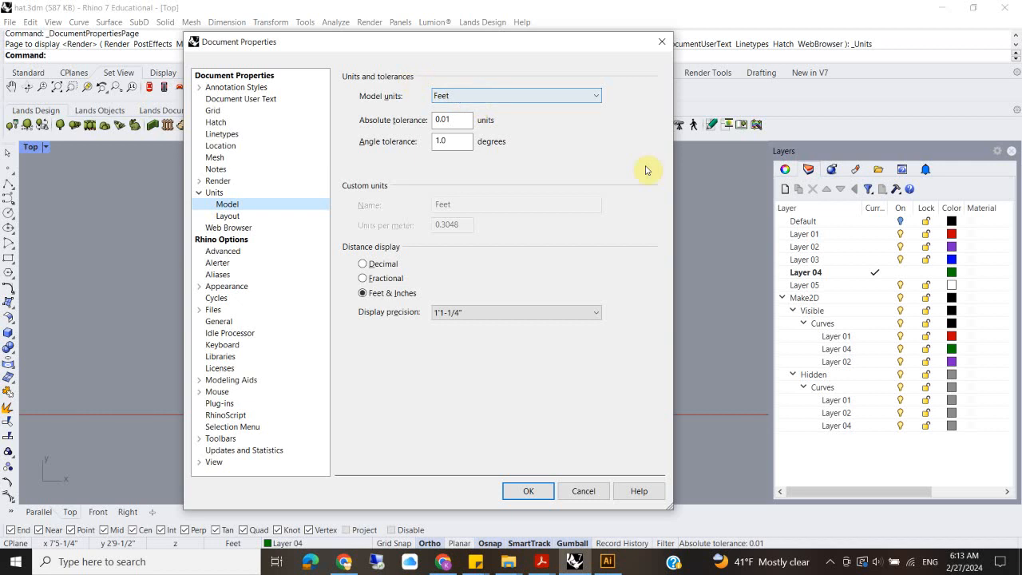
pyautogui.click(527, 491)
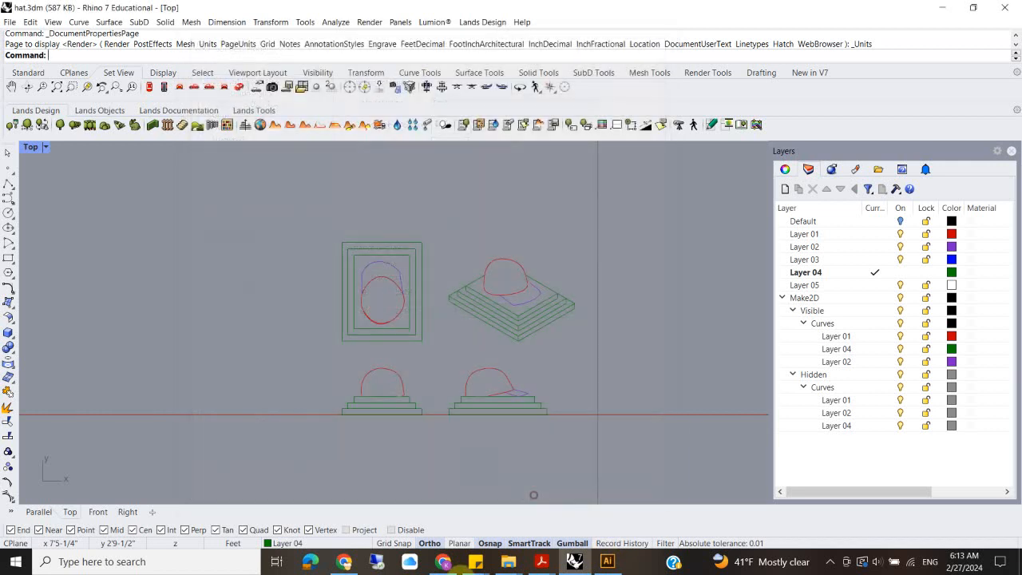
# - Switch to Illustrator, open LineExportBox.dwg from Downloads and continue past the AutoCAD version warning
pyautogui.click(608, 562)
pyautogui.click(26, 8)
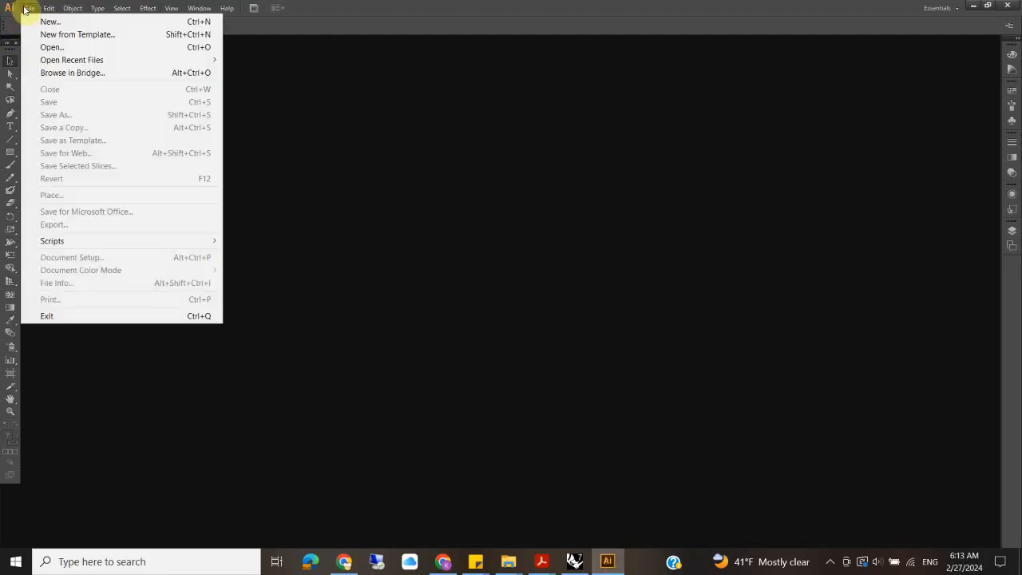
pyautogui.click(57, 47)
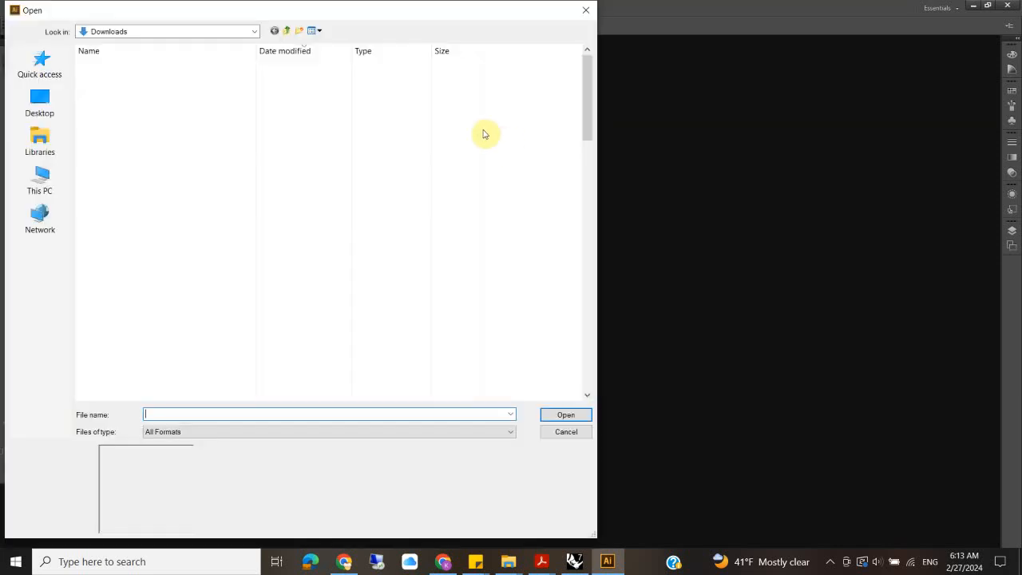
pyautogui.click(160, 78)
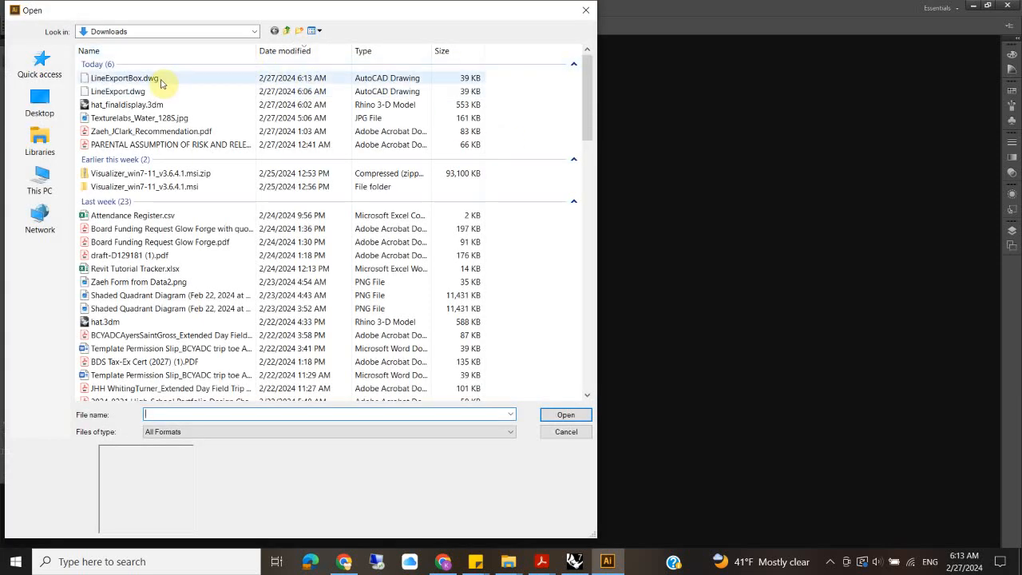
pyautogui.click(565, 418)
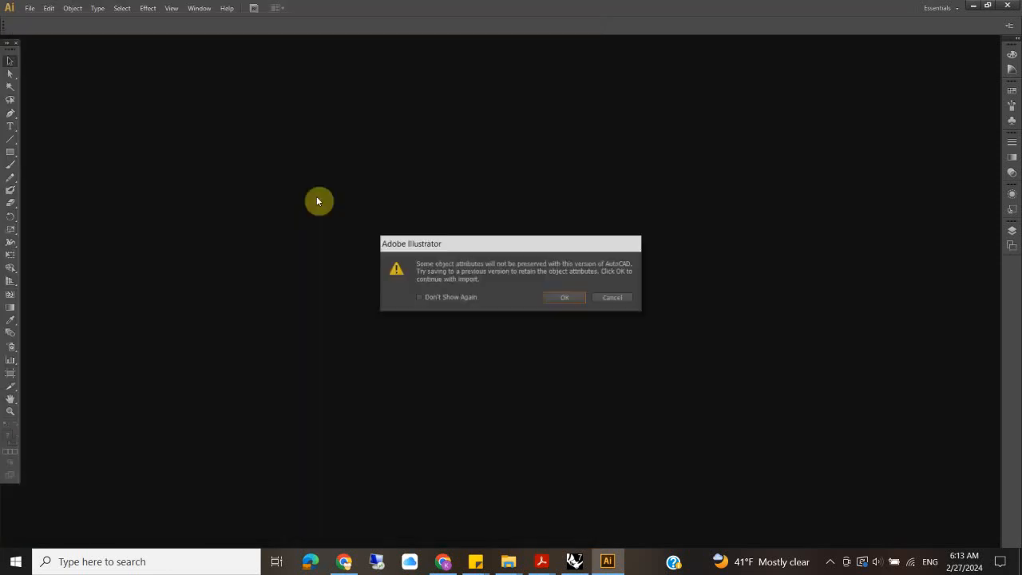
pyautogui.click(569, 298)
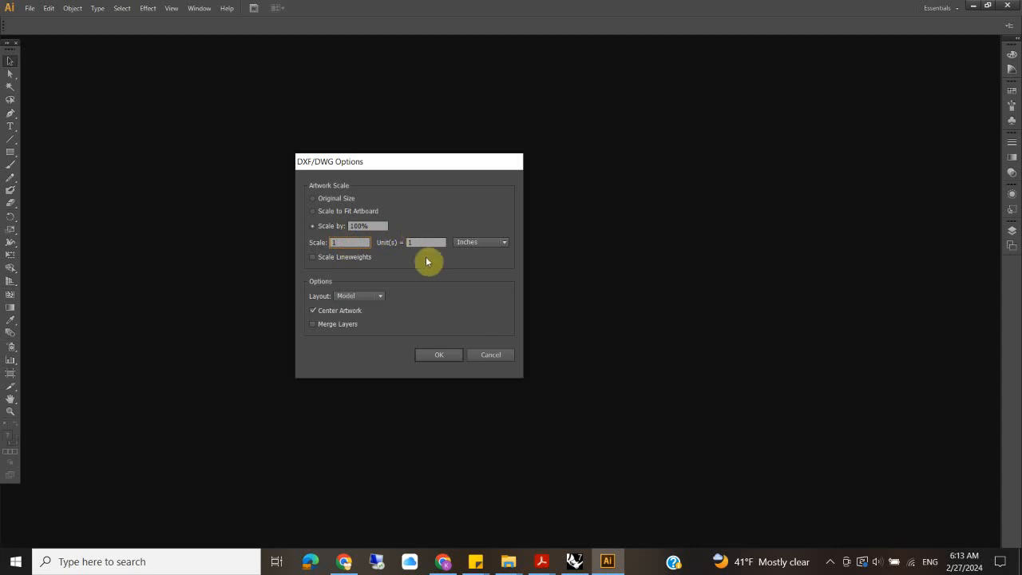
# - Try an artwork scale of 1 unit = 12 inches in the DWG import options
pyautogui.click(493, 243)
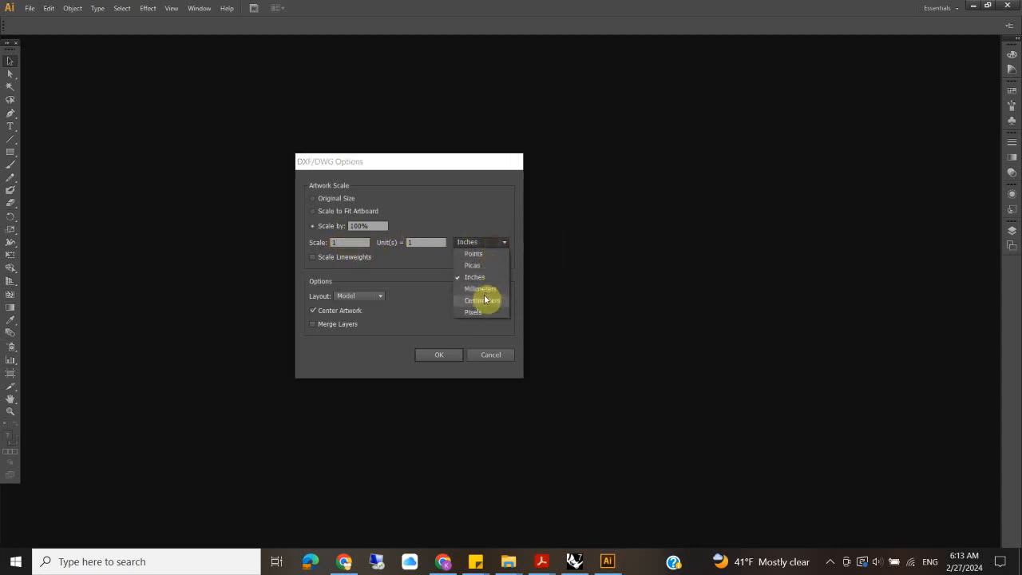
pyautogui.click(350, 243)
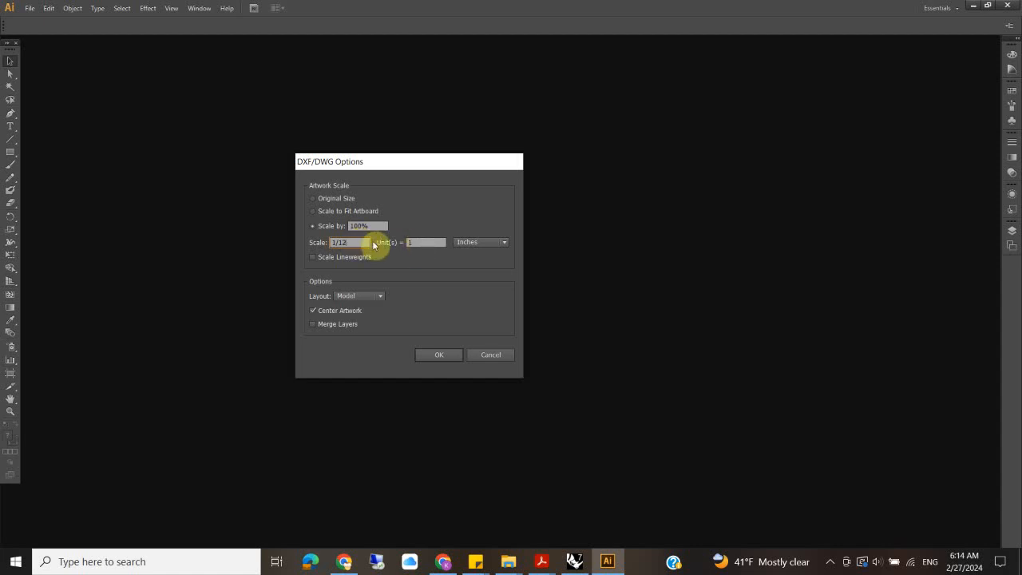
pyautogui.moveTo(357, 243); pyautogui.dragTo(321, 252)
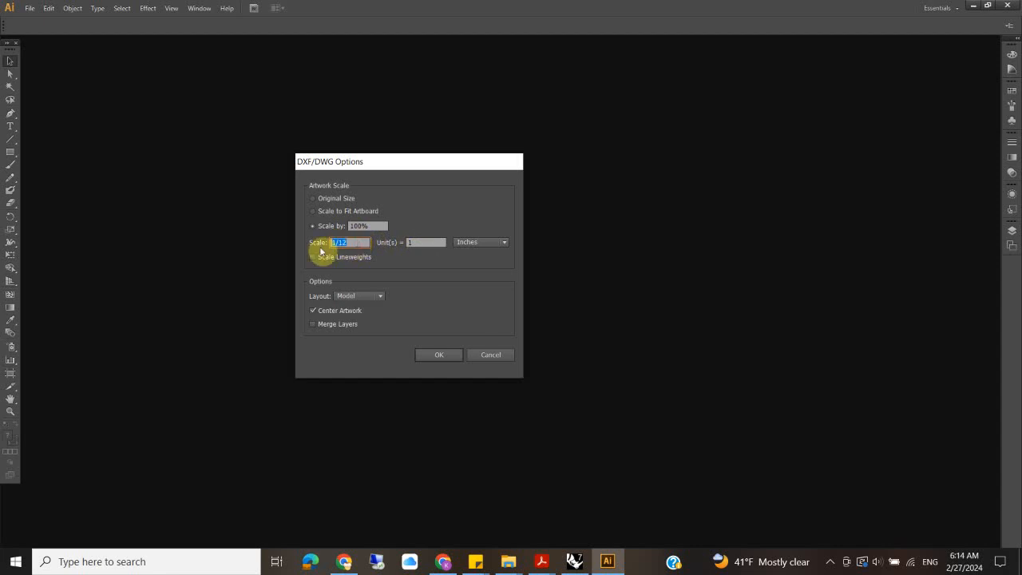
pyautogui.write('1')
pyautogui.click(431, 242)
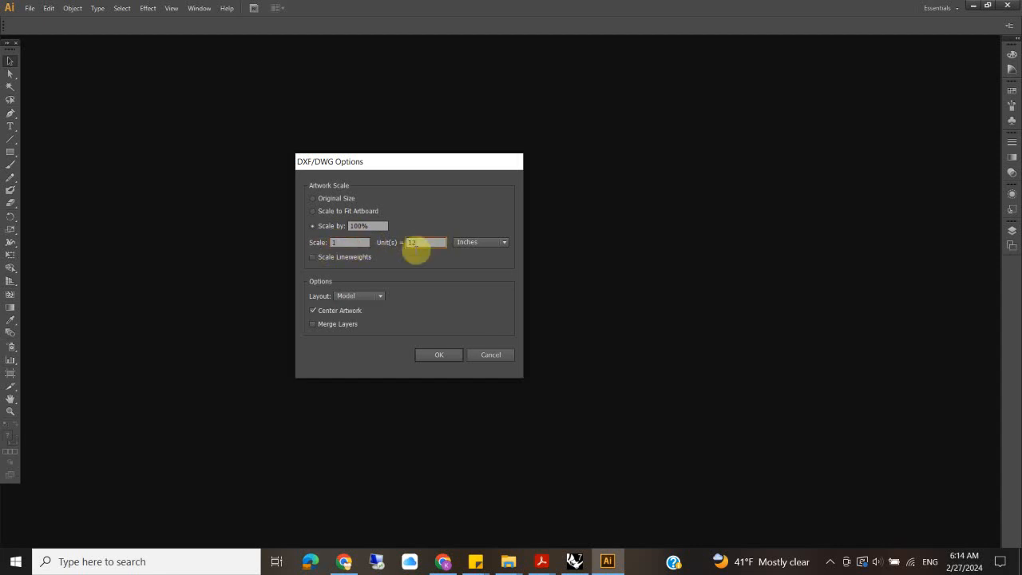
pyautogui.write('12')
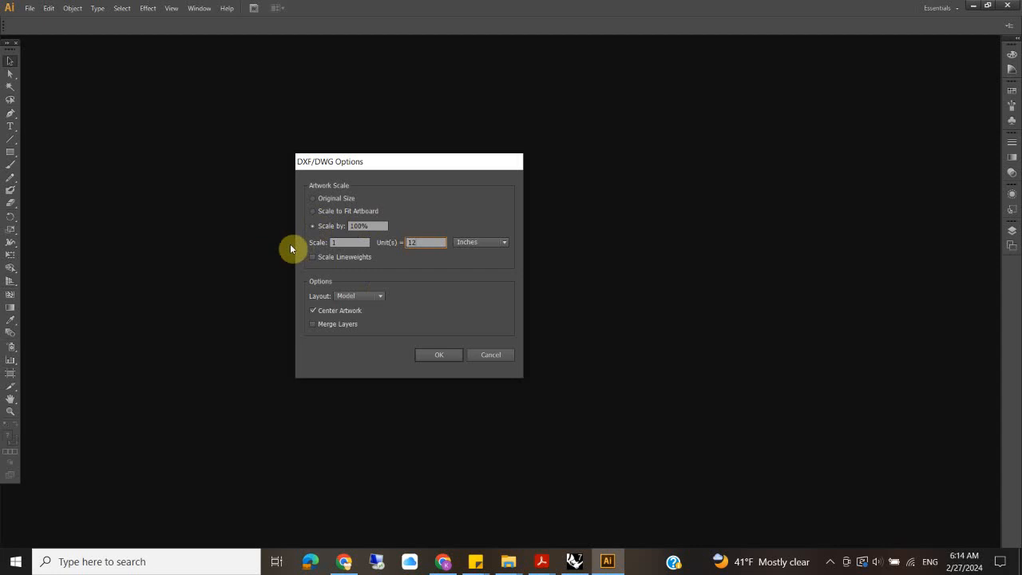
# - Set the artwork scale to 1 unit = 3 inches and import the drawing
pyautogui.doubleClick(421, 242)
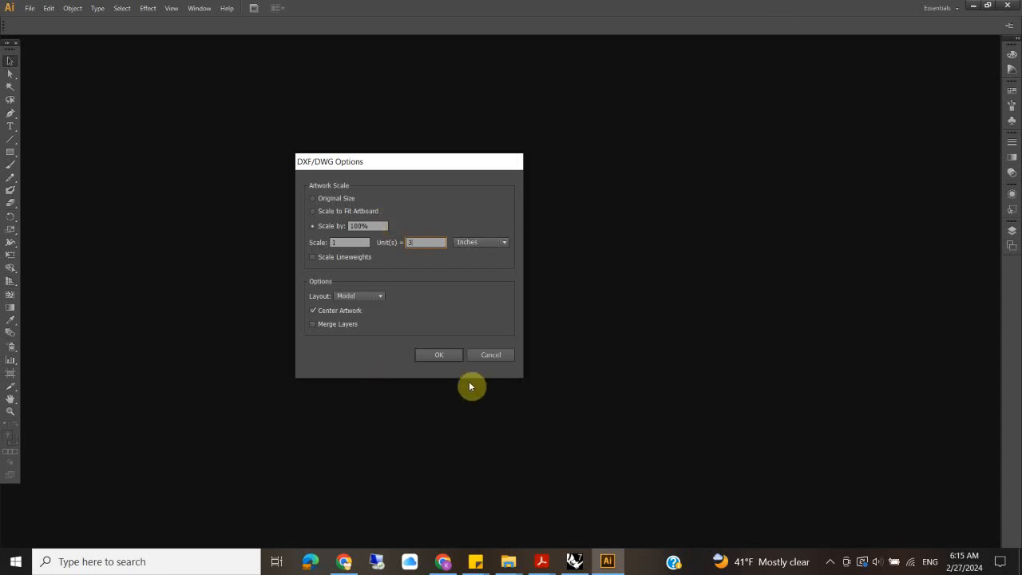
pyautogui.click(444, 356)
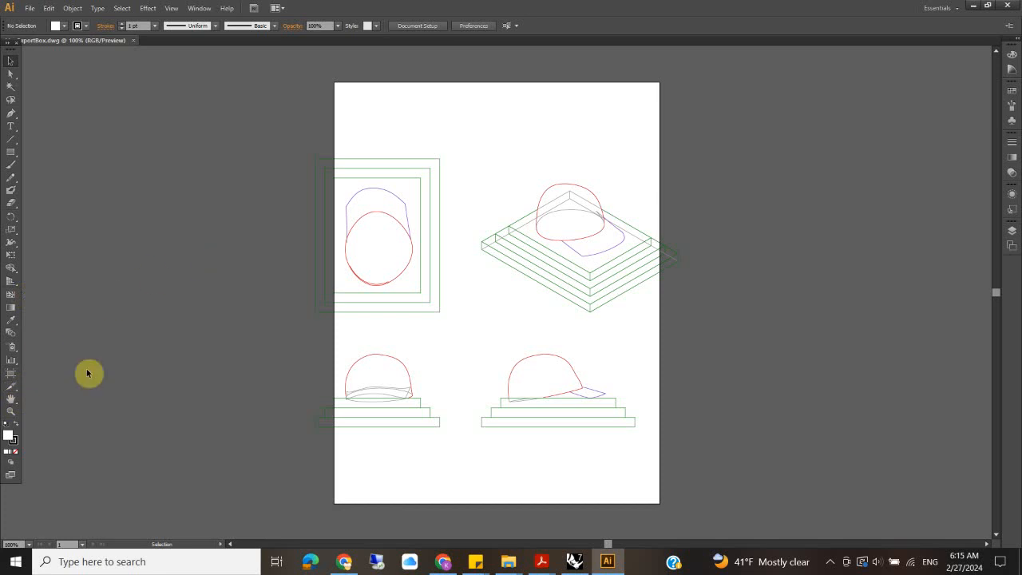
# - Set the width of Artboard 1 to 17 in while keeping its 11 in height
pyautogui.click(11, 373)
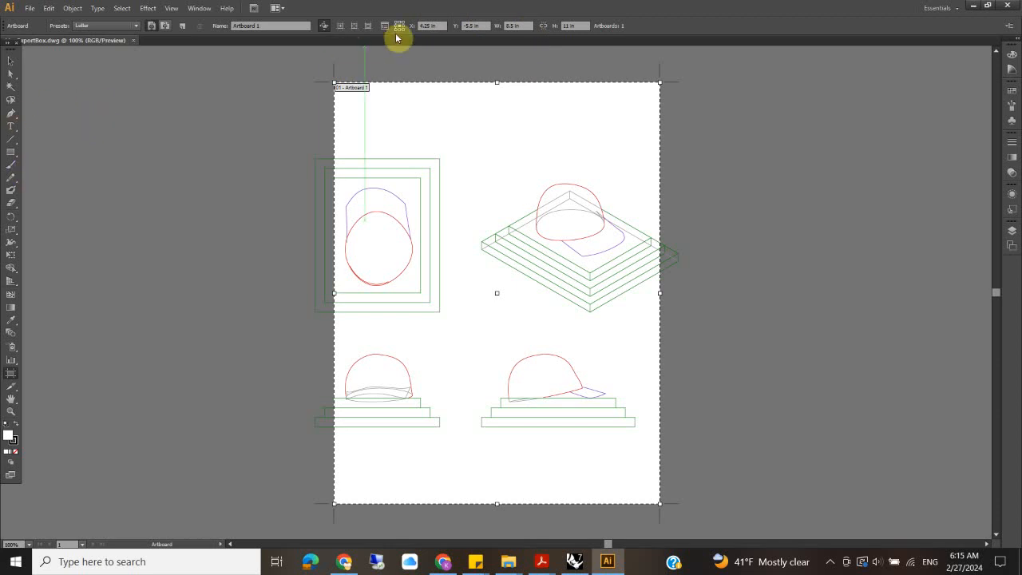
pyautogui.click(569, 26)
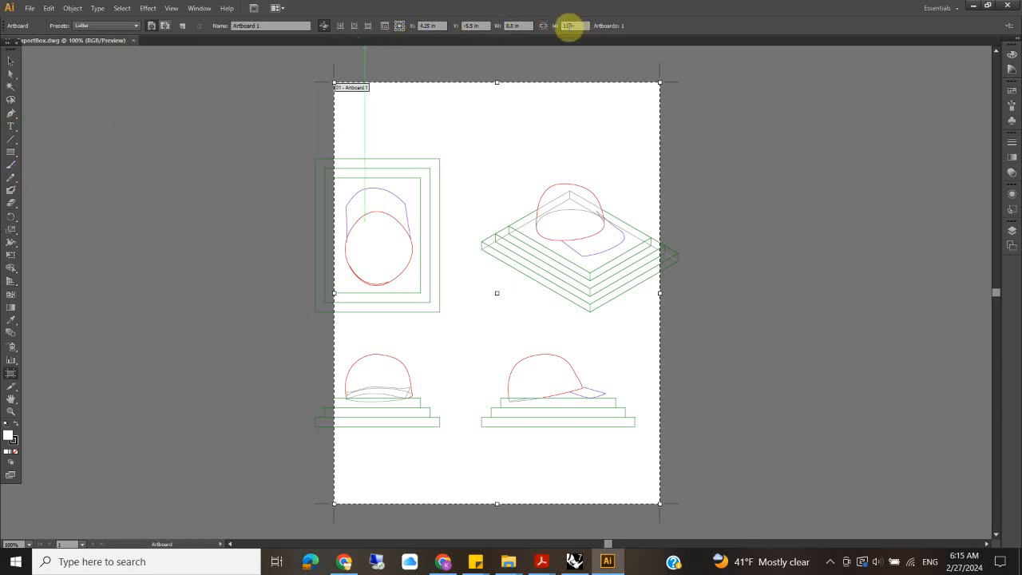
pyautogui.click(518, 26)
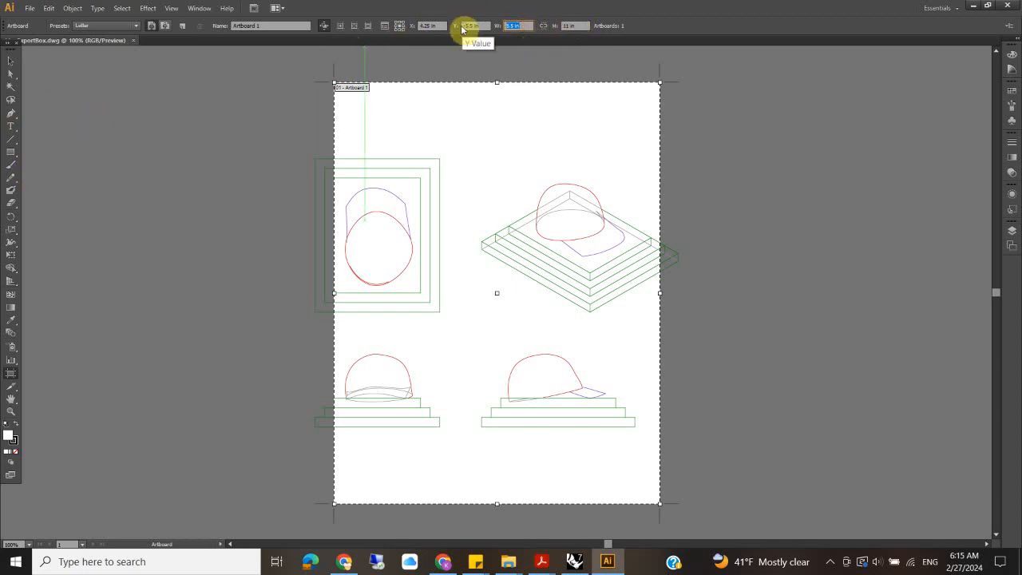
pyautogui.write('17')
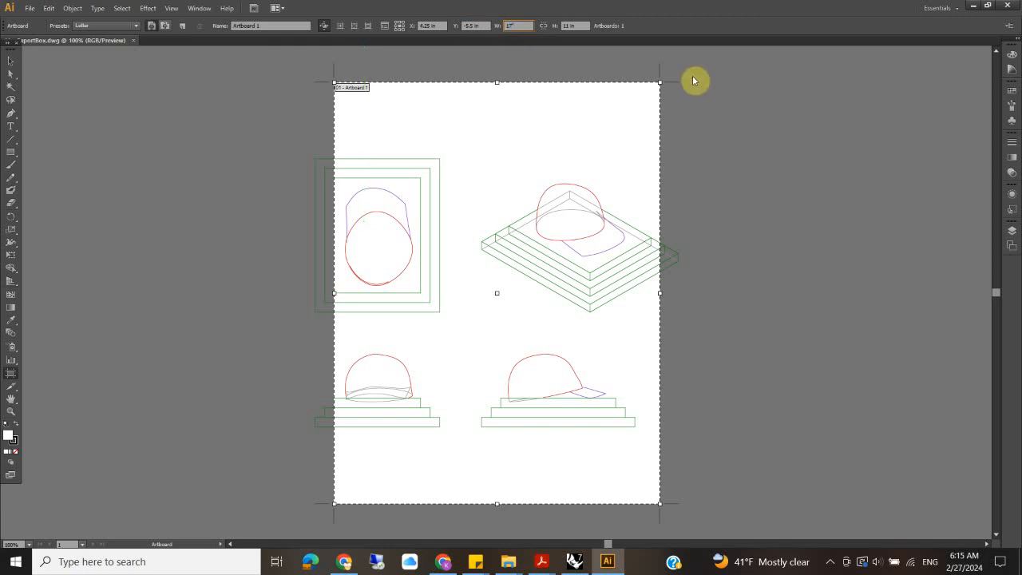
pyautogui.click(569, 25)
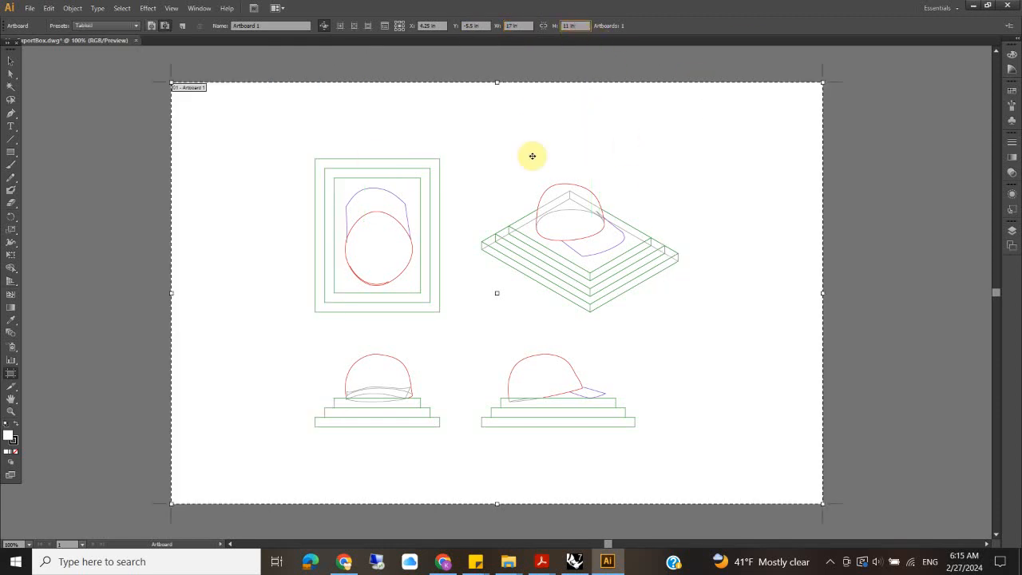
# - Give all the linework of the four hat drawings a black stroke with a 0.75 pt weight
pyautogui.click(10, 61)
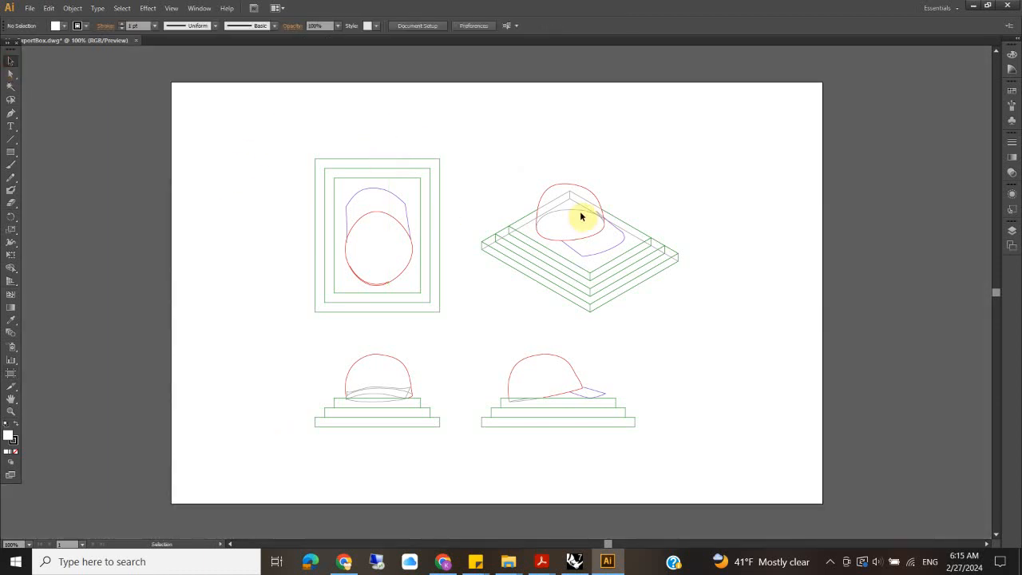
pyautogui.moveTo(267, 127); pyautogui.dragTo(767, 483)
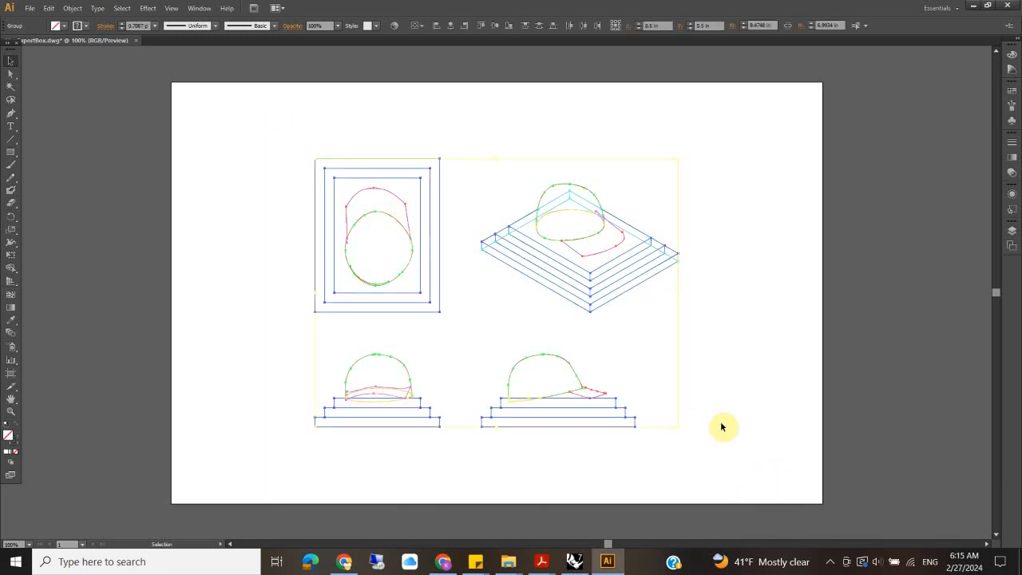
pyautogui.click(15, 449)
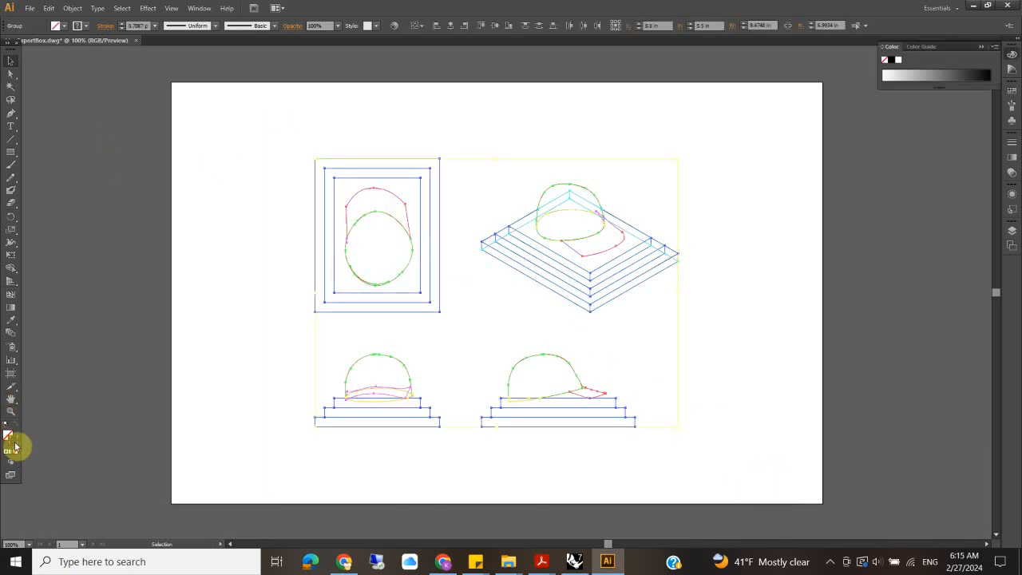
pyautogui.click(893, 64)
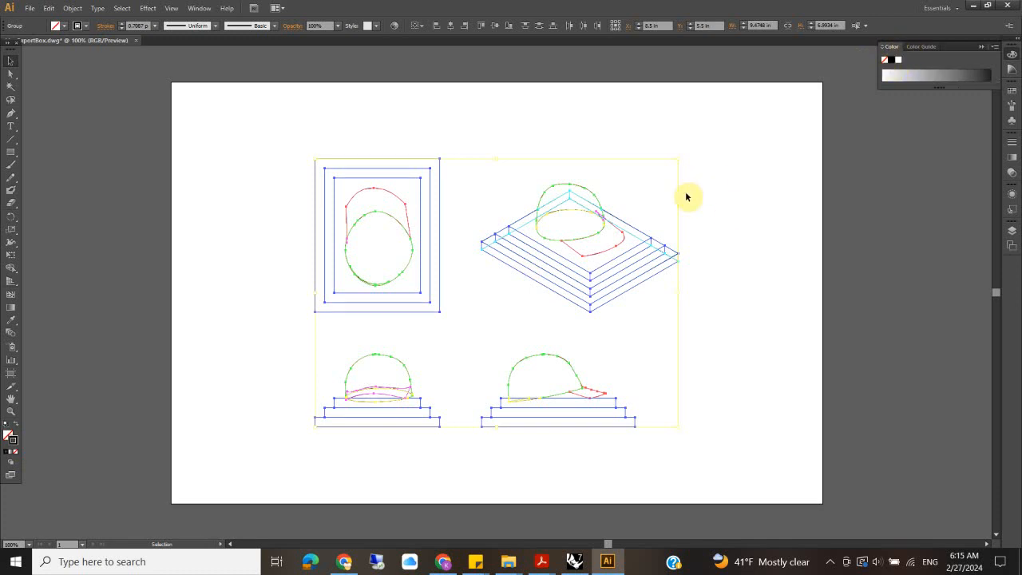
pyautogui.click(154, 28)
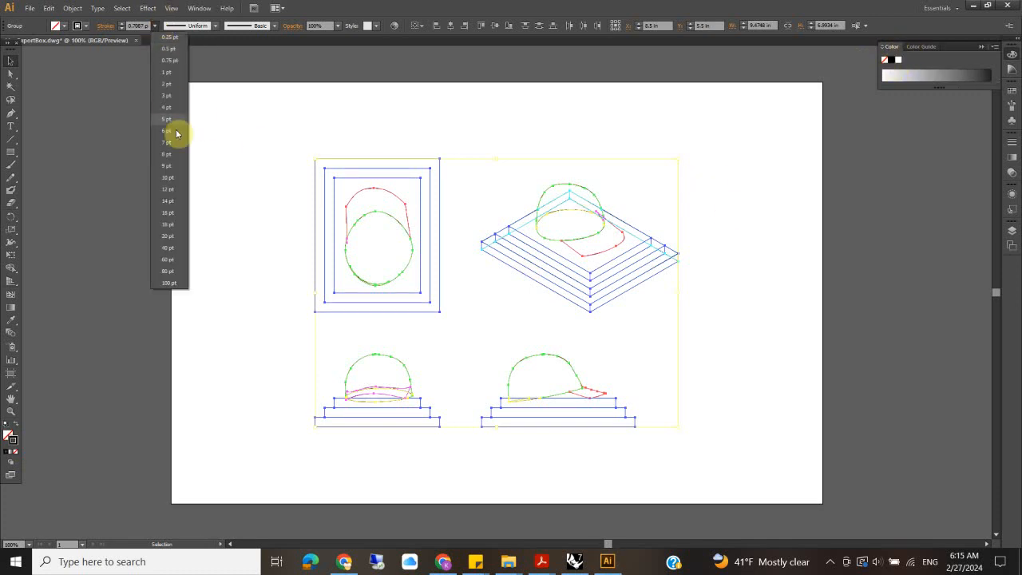
pyautogui.click(166, 61)
pyautogui.click(540, 132)
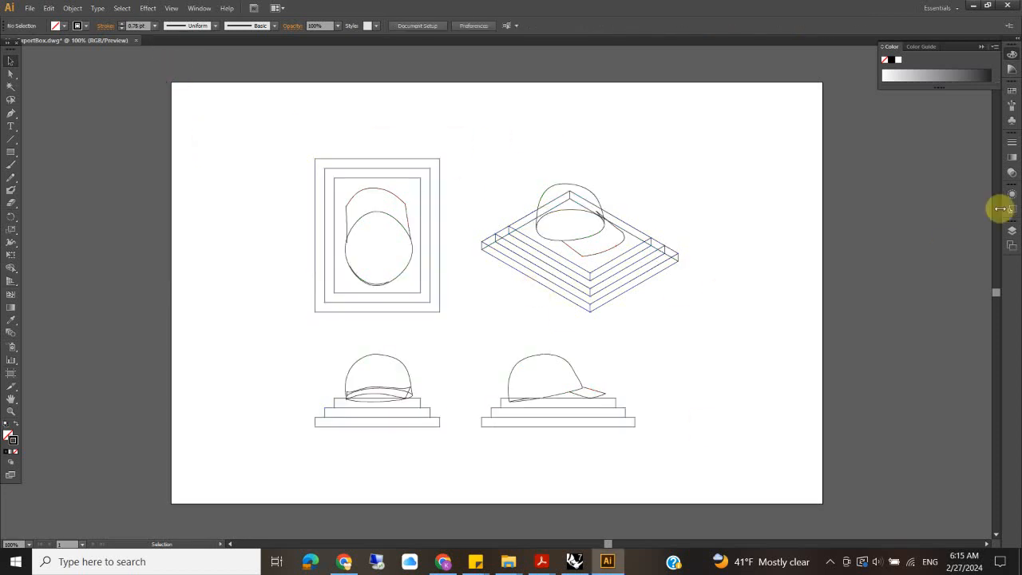
# - Set the contents of the three Make2D Hidden Curves layers to a 0.5 pt stroke at 50% opacity
pyautogui.click(1013, 232)
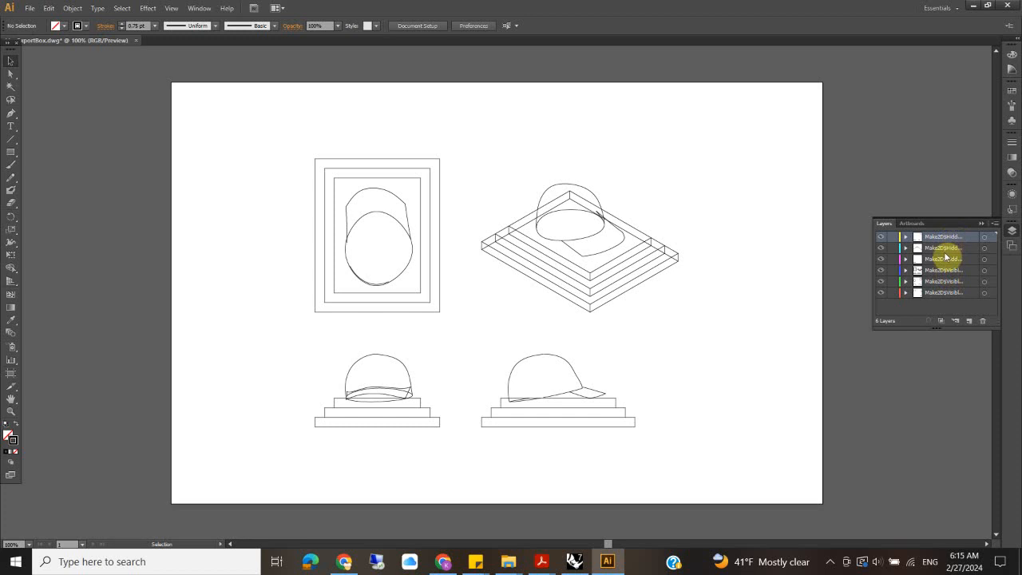
pyautogui.moveTo(873, 283); pyautogui.dragTo(805, 283)
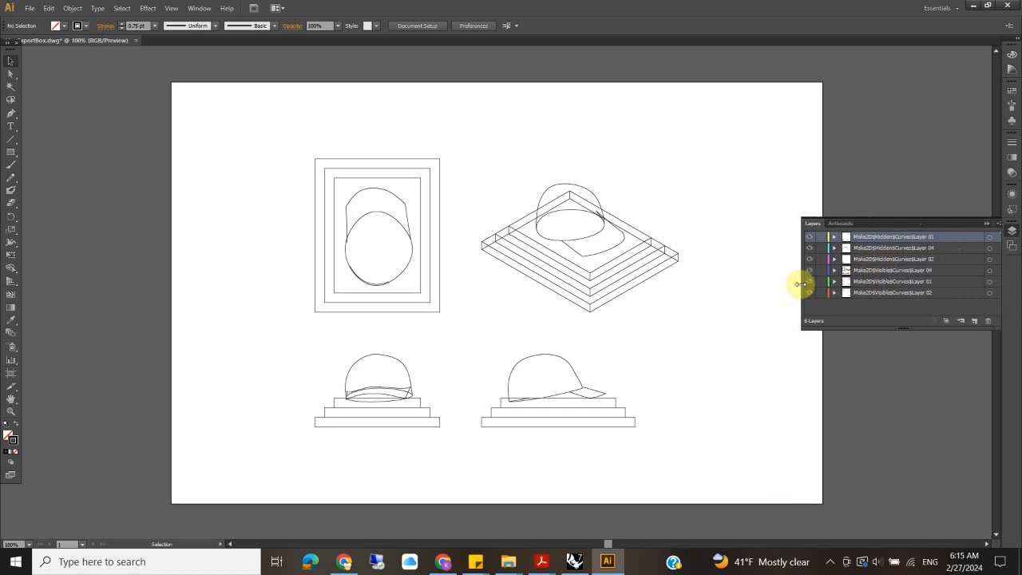
pyautogui.click(986, 237)
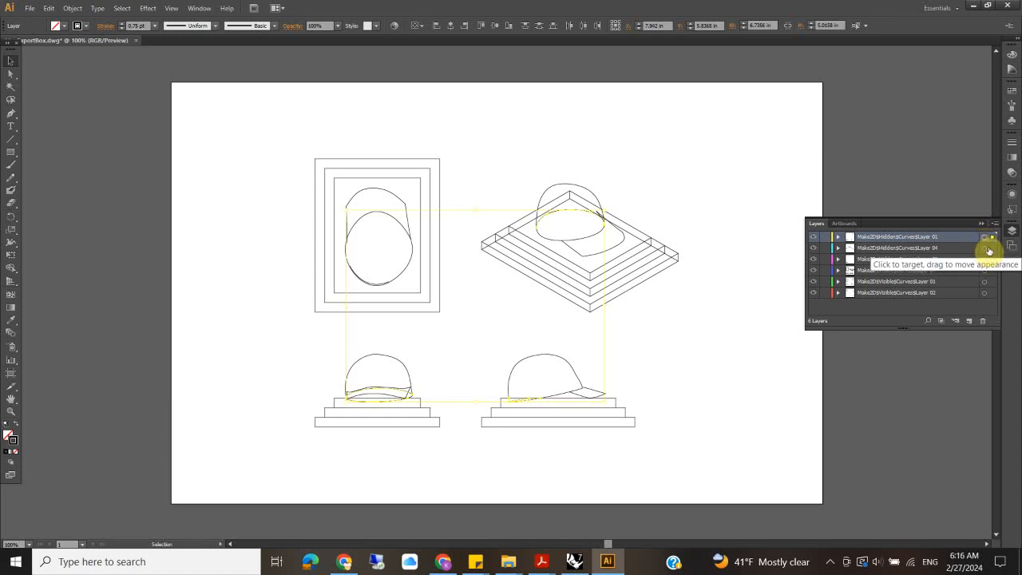
pyautogui.keyDown('shift'); pyautogui.click(985, 248); pyautogui.keyUp('shift')
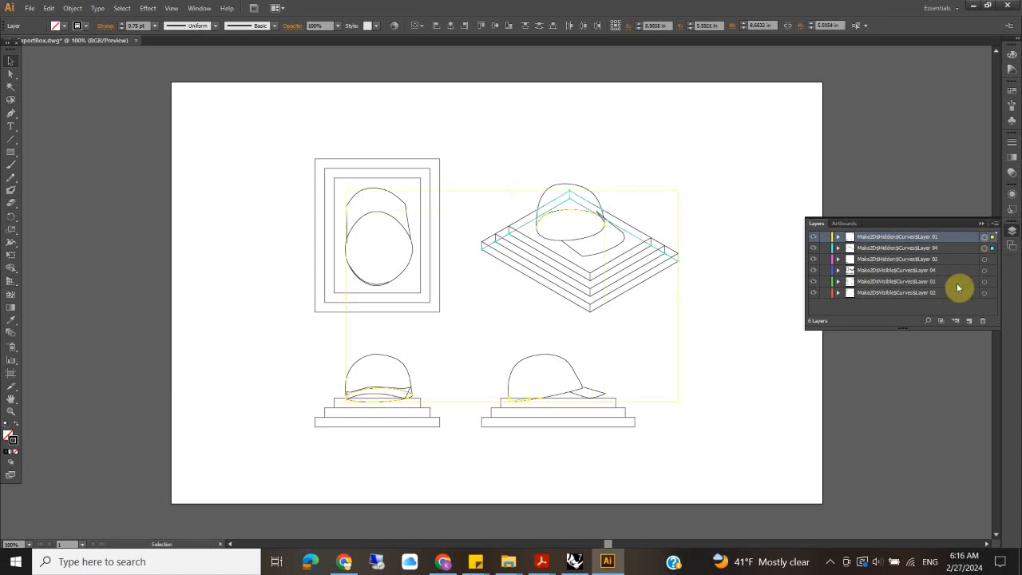
pyautogui.keyDown('shift'); pyautogui.click(985, 259); pyautogui.keyUp('shift')
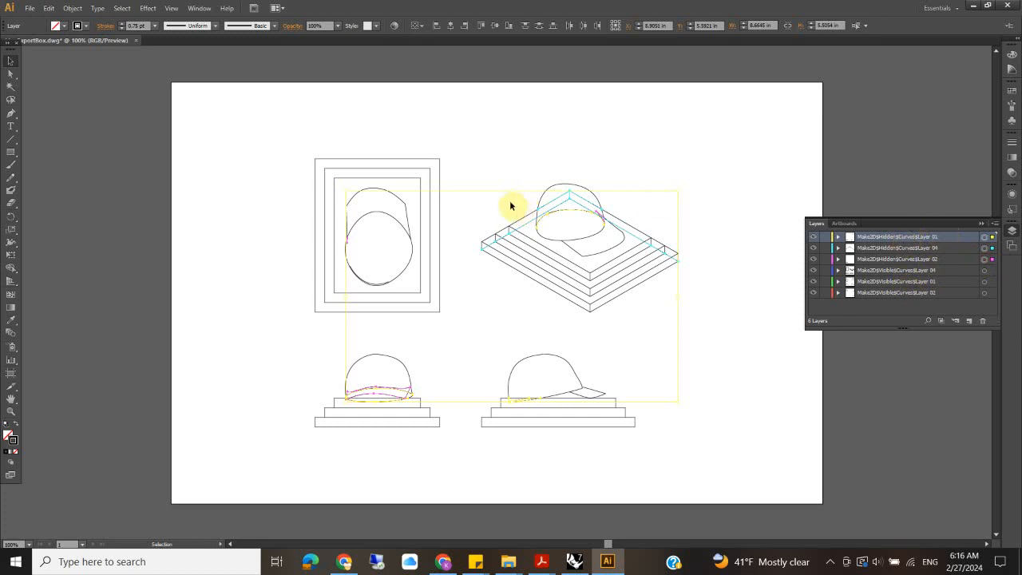
pyautogui.click(154, 25)
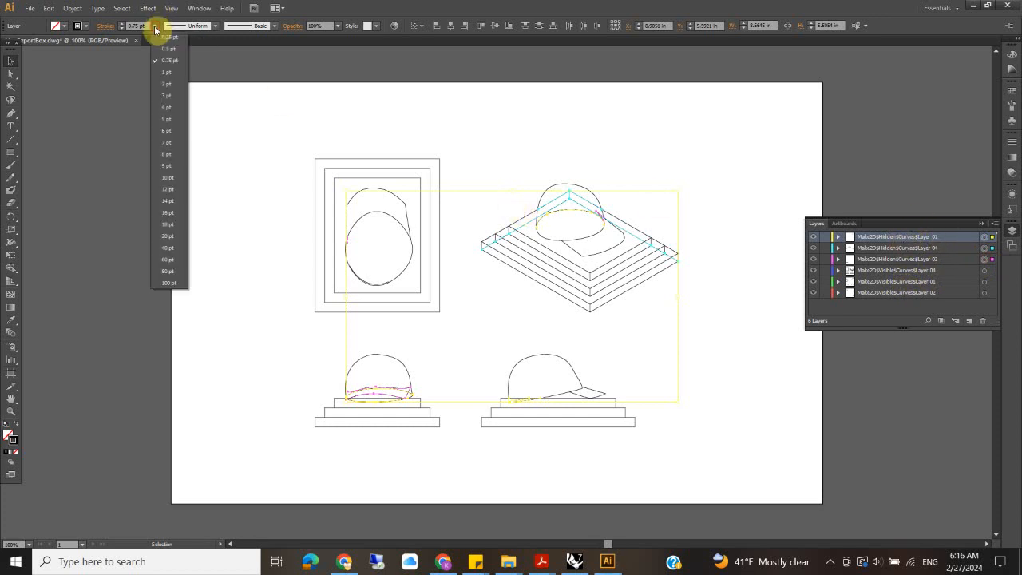
pyautogui.click(163, 51)
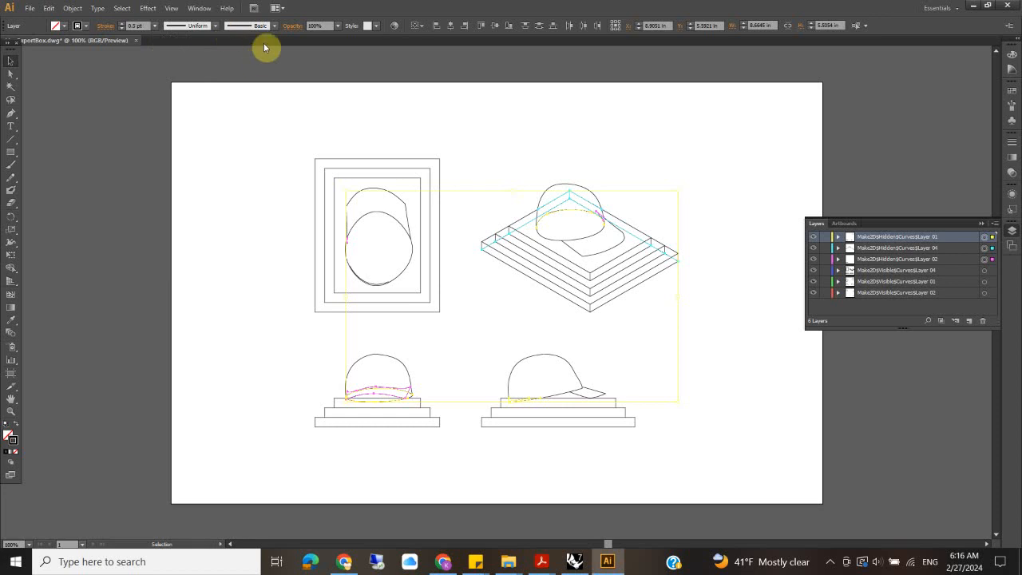
pyautogui.click(338, 26)
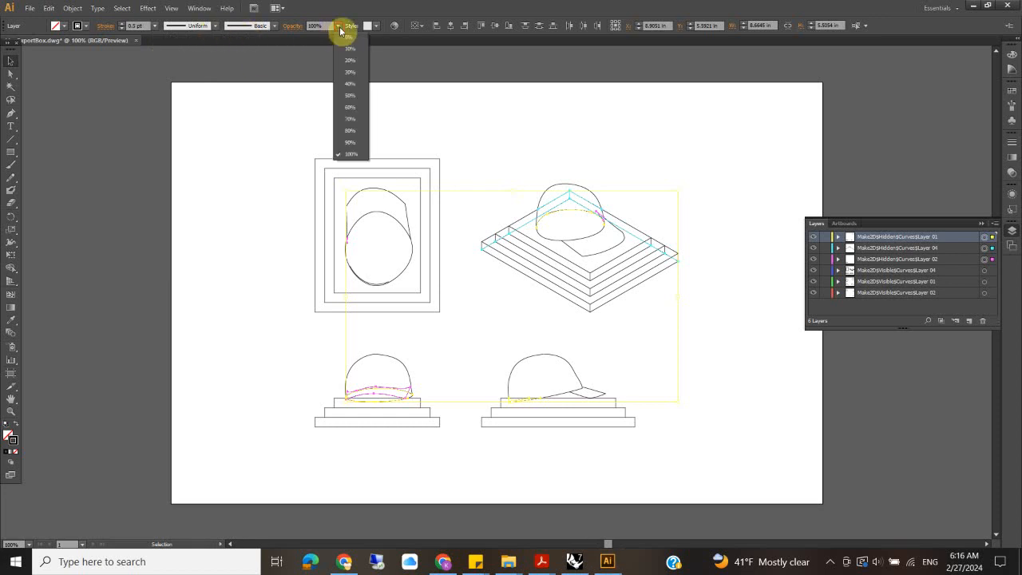
pyautogui.click(351, 98)
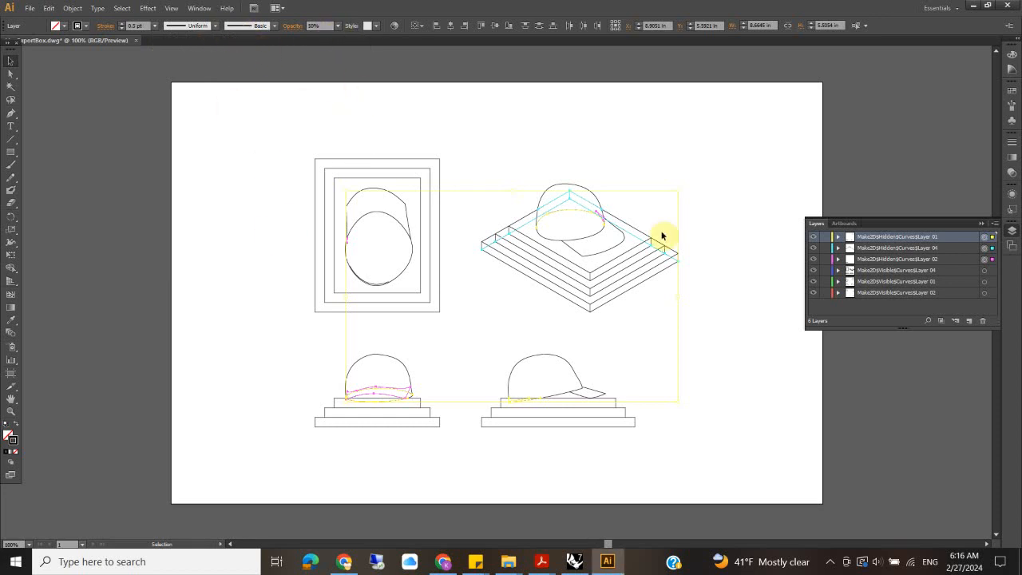
# - Show the full stroke options and give the hidden lines a 5 pt dash with the gap value cleared
pyautogui.click(1010, 142)
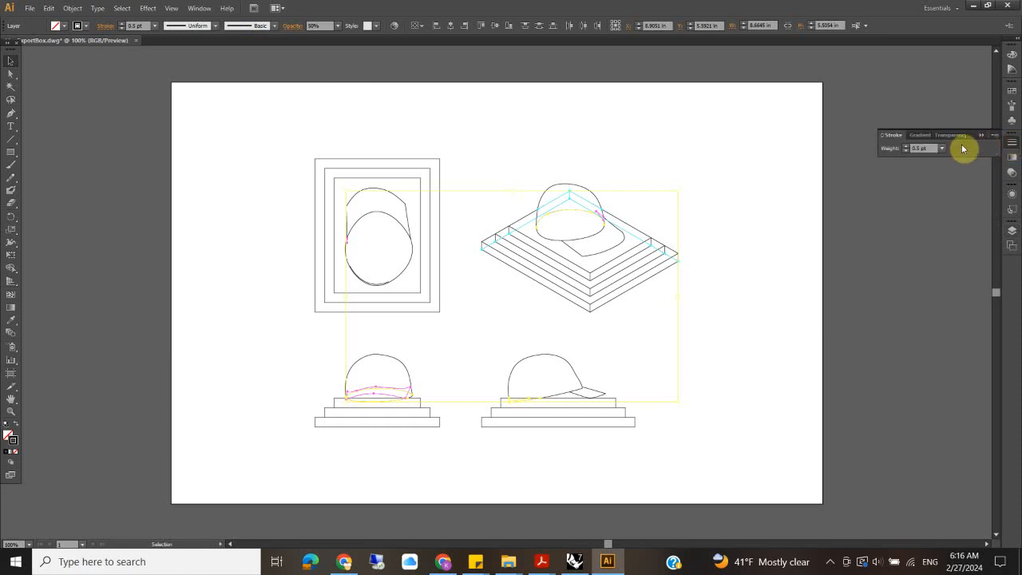
pyautogui.click(995, 134)
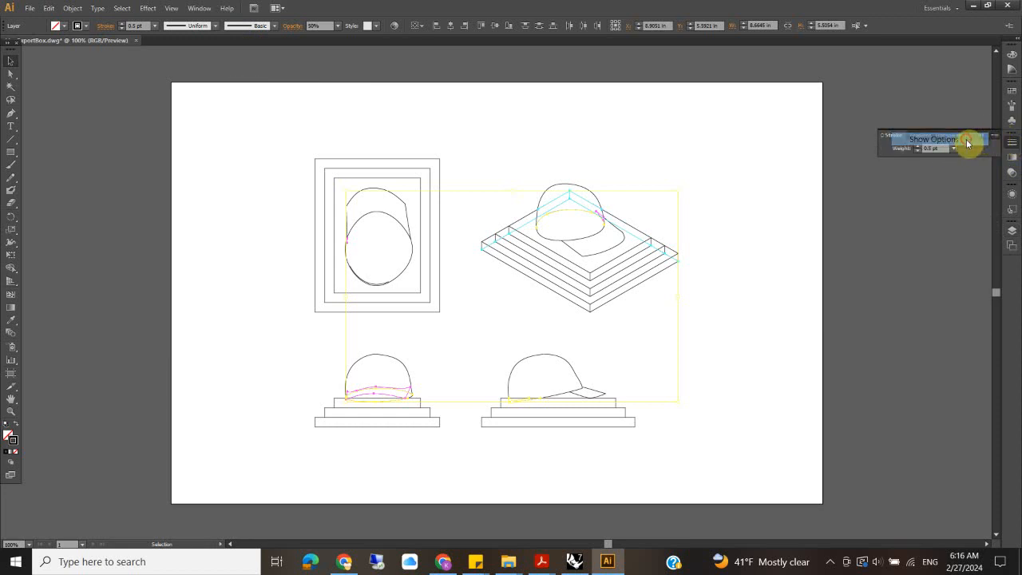
pyautogui.click(983, 137)
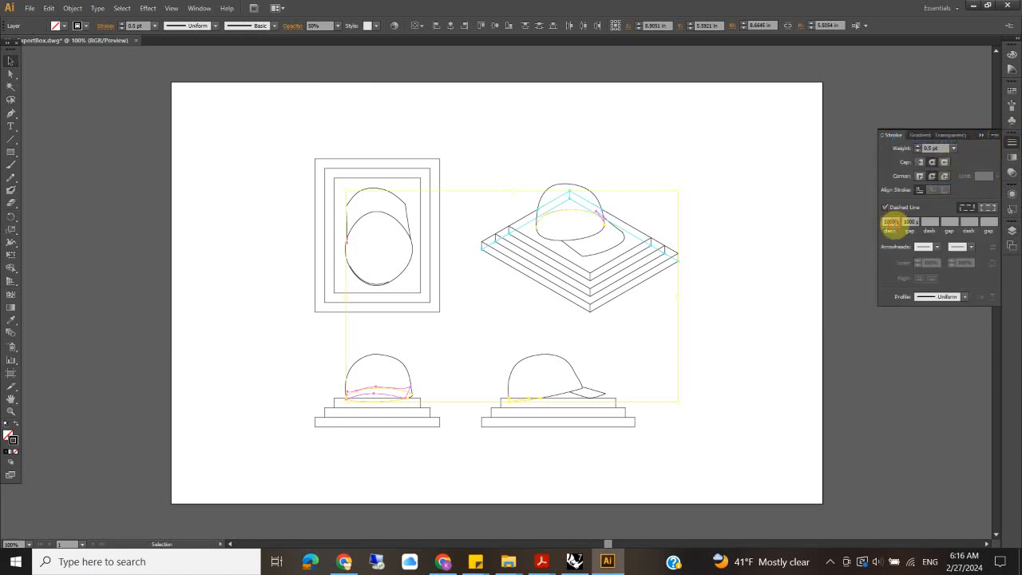
pyautogui.click(890, 221)
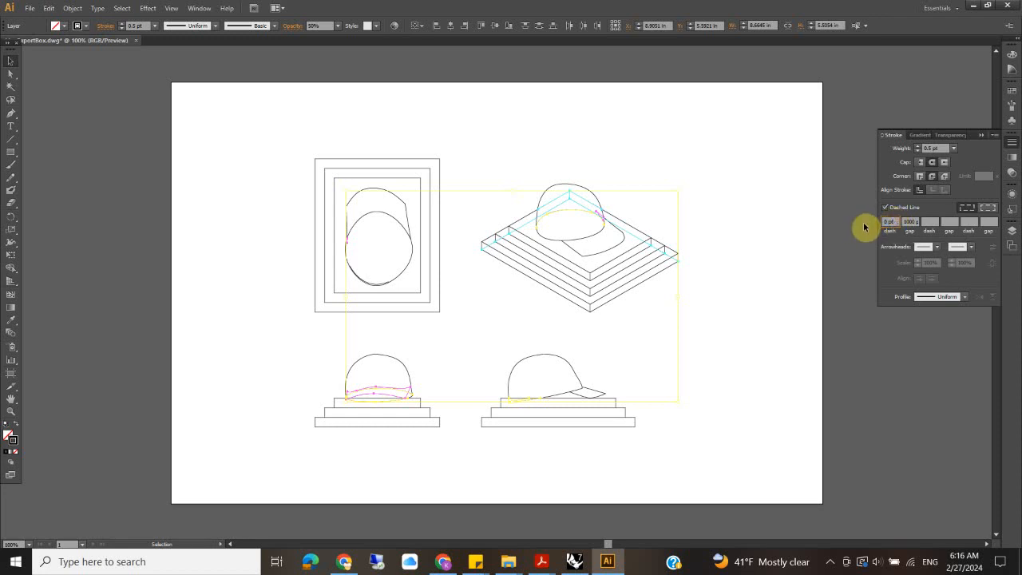
pyautogui.write('2')
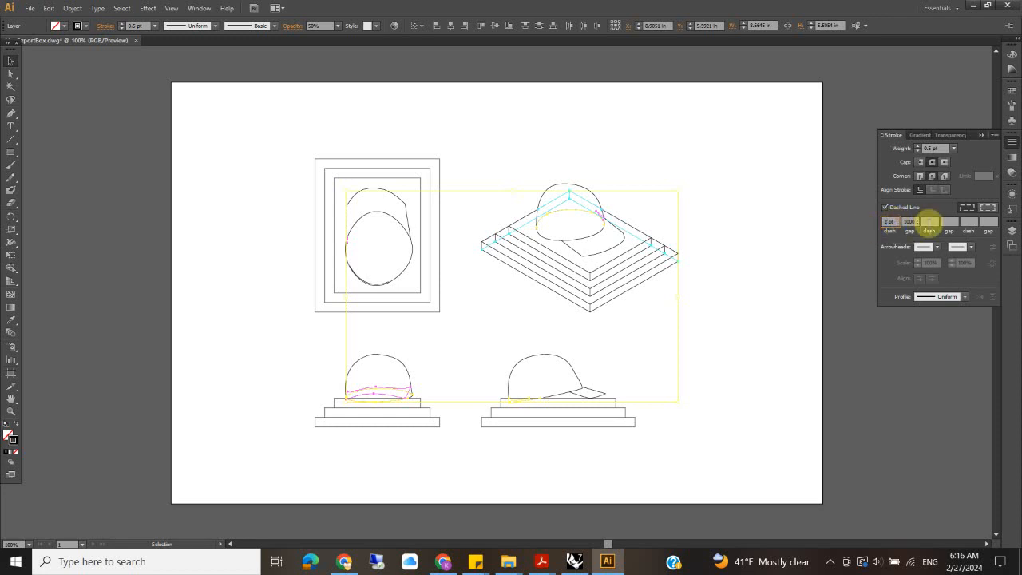
pyautogui.click(915, 221)
pyautogui.write('5')
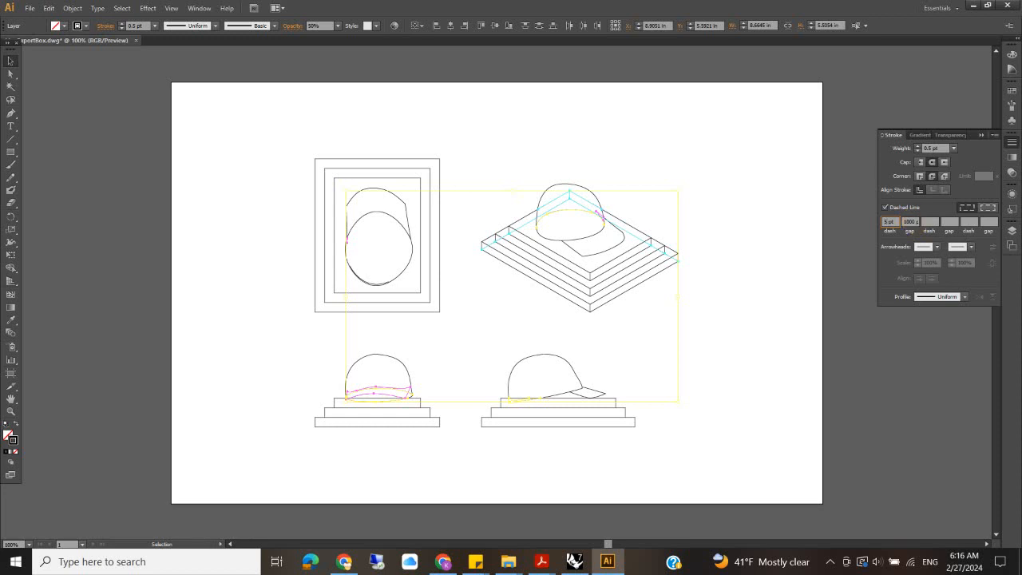
pyautogui.doubleClick(912, 222)
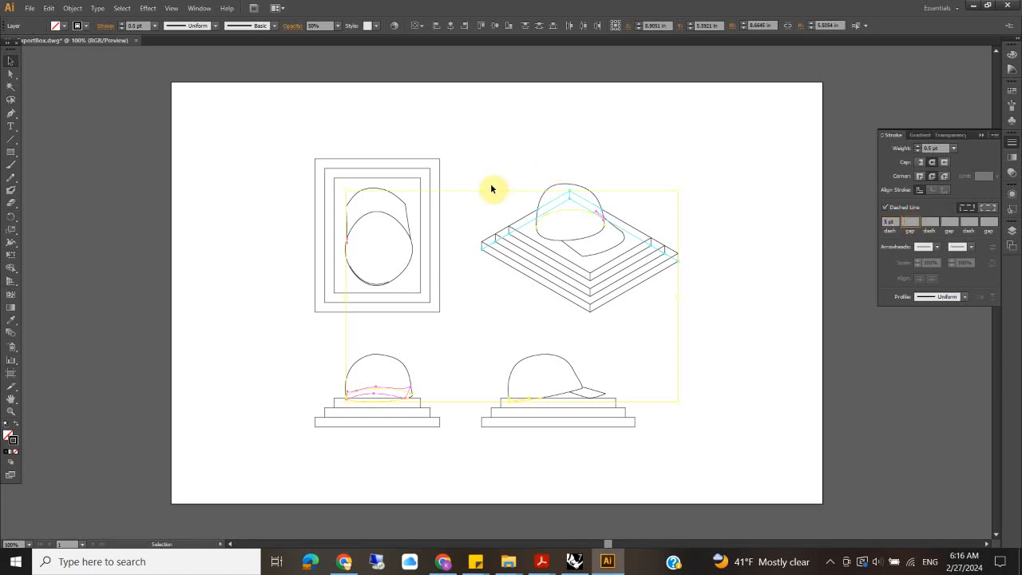
pyautogui.click(554, 157)
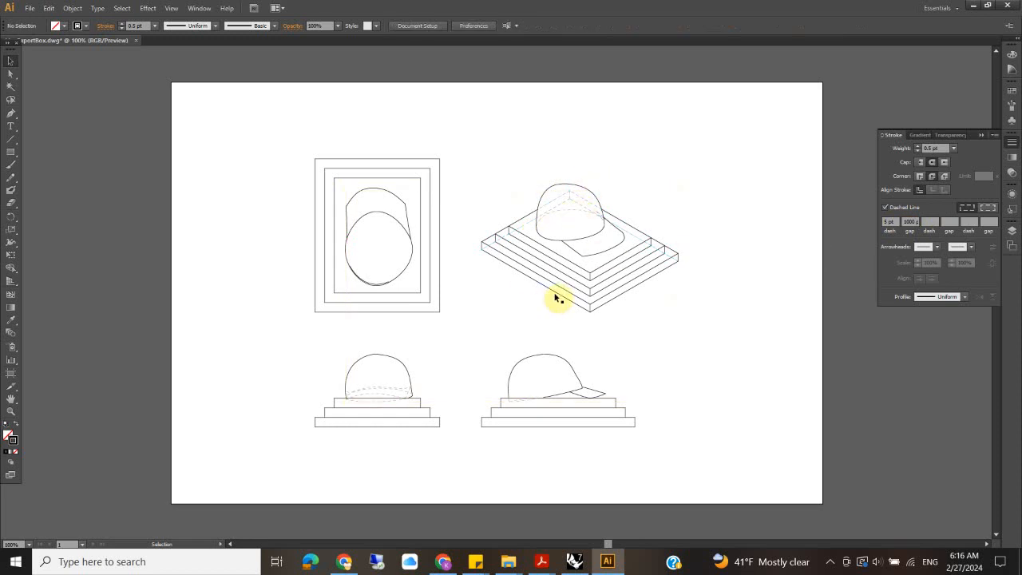
# - Delete the stray curve along the lower edge of the cap in the plan drawing
pyautogui.hotkey('ctrl', '+')
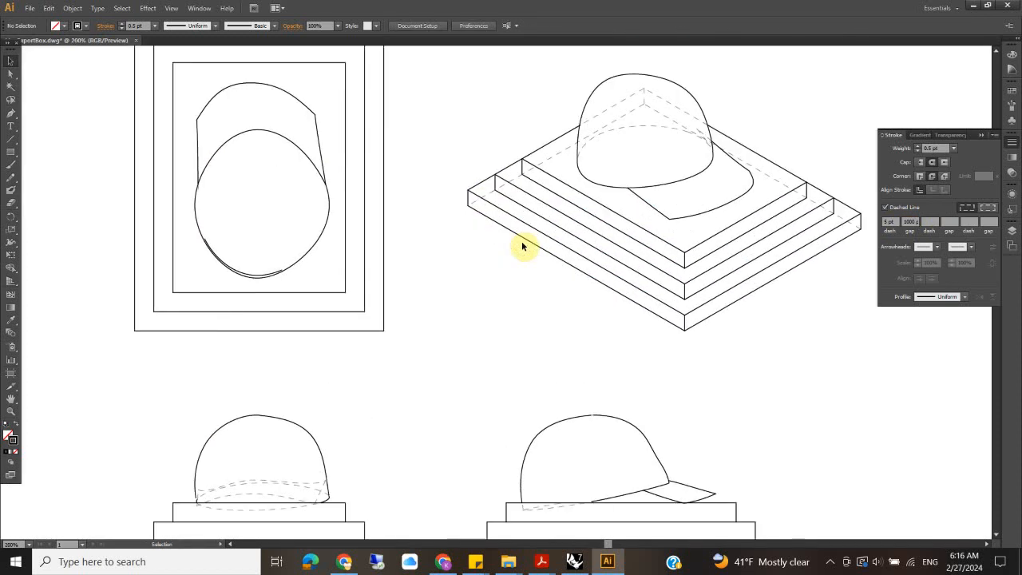
pyautogui.click(250, 275)
pyautogui.press('Delete')
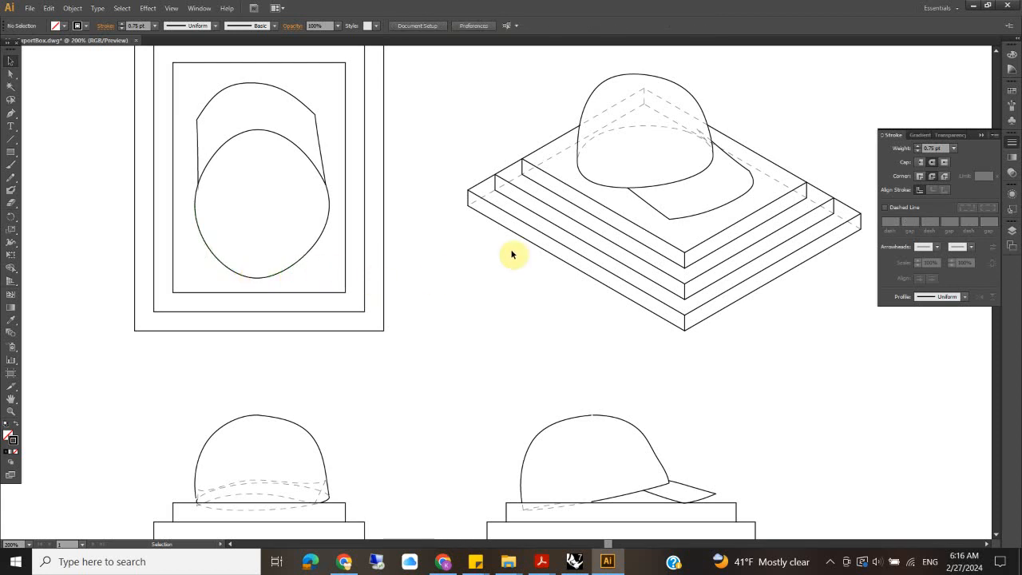
pyautogui.hotkey('ctrl', '-')
pyautogui.hotkey('ctrl', '-')
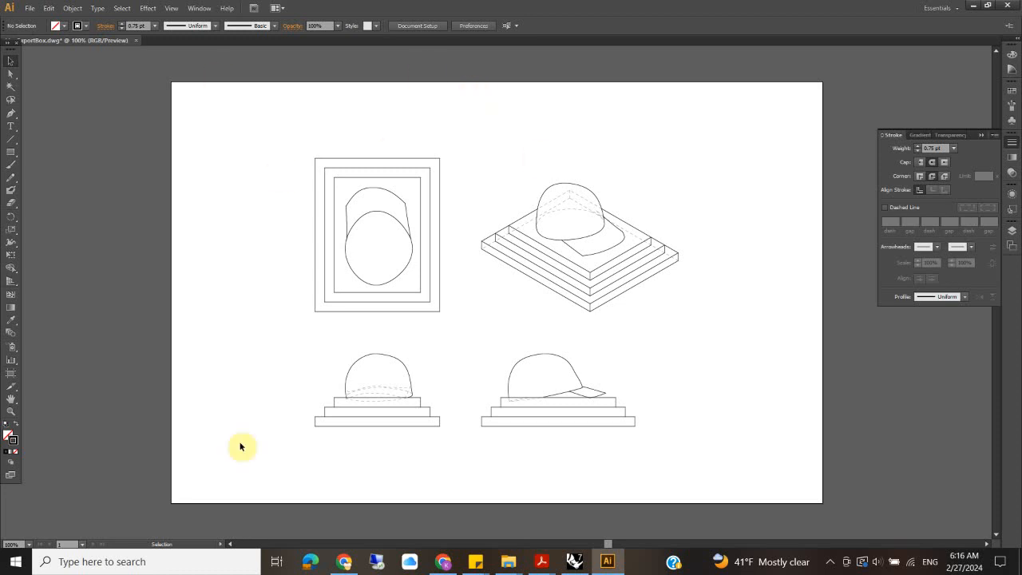
# - Switch to Rhino and maximize the Parallel viewport with a close view of the hat on its stepped base
pyautogui.click(440, 562)
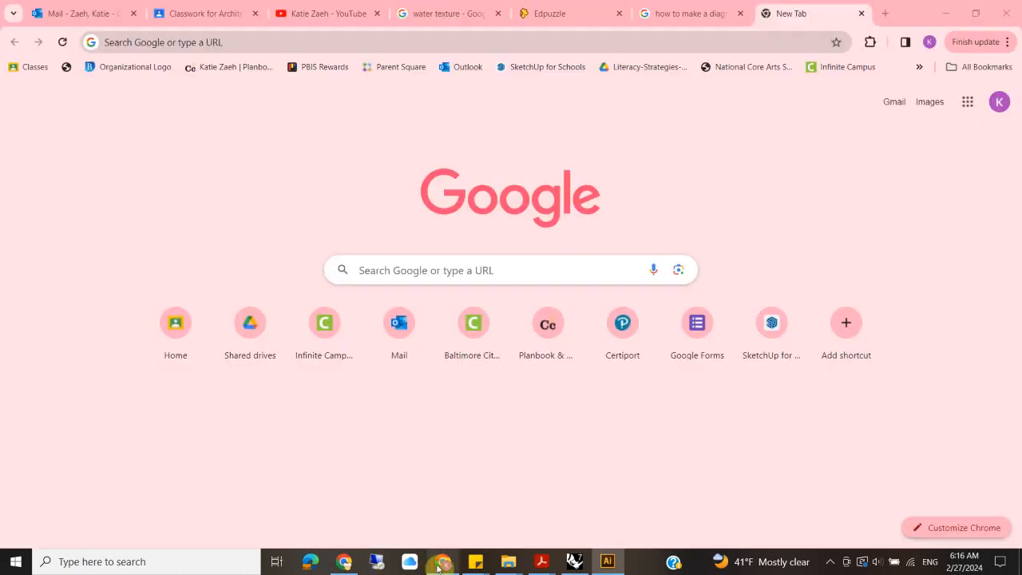
pyautogui.click(574, 561)
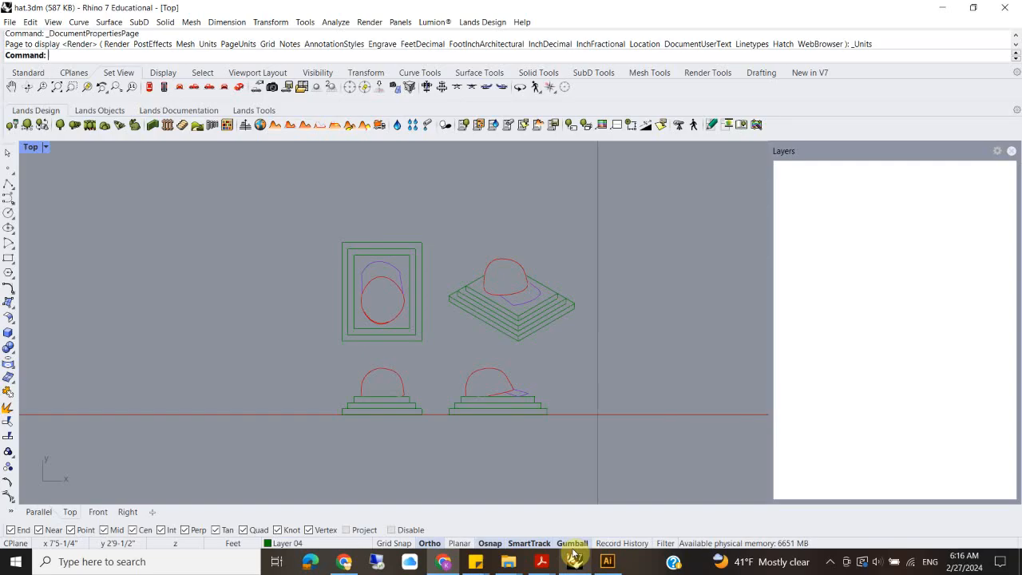
pyautogui.doubleClick(29, 149)
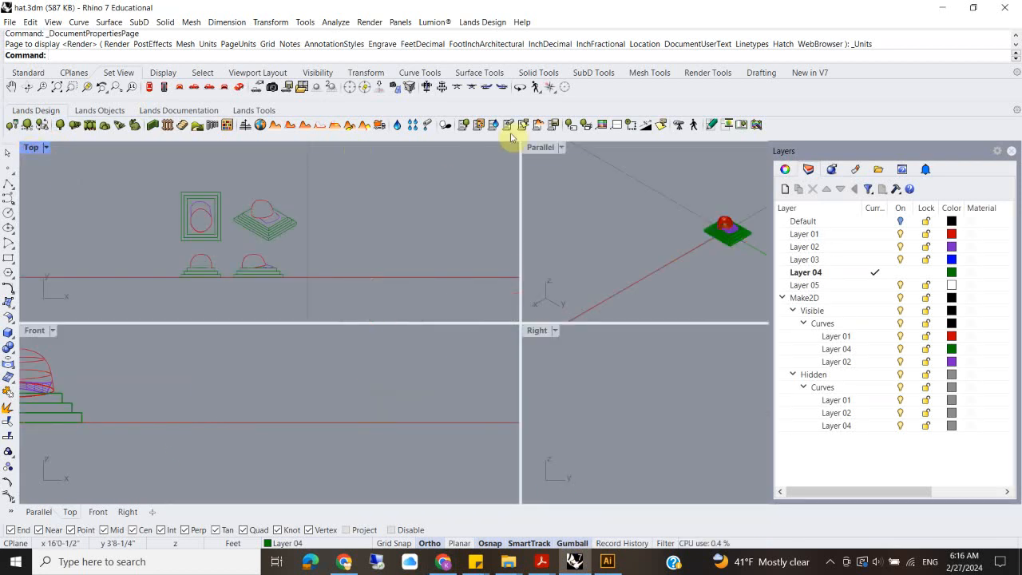
pyautogui.doubleClick(538, 147)
pyautogui.scroll(3, 411, 299)
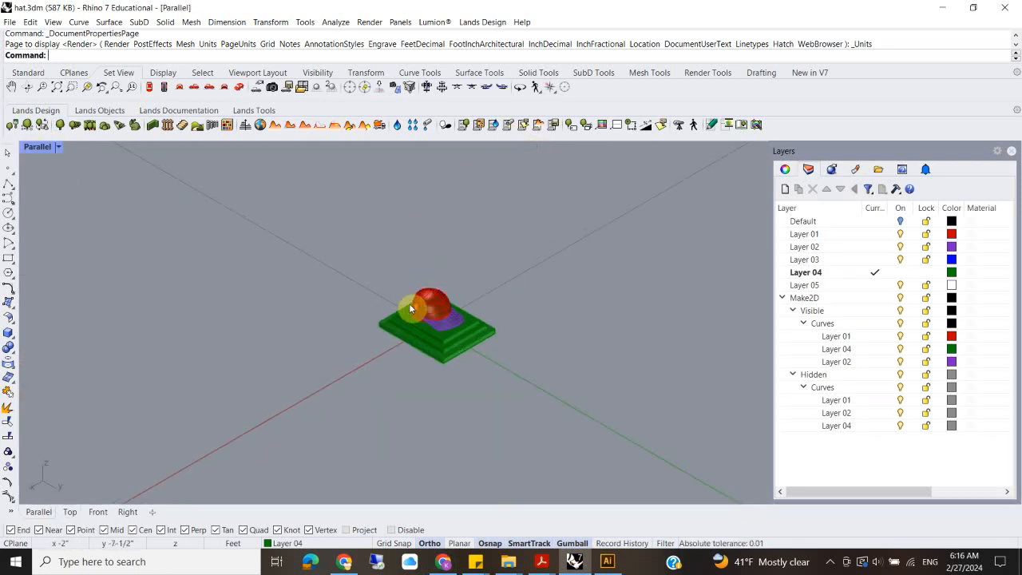
pyautogui.scroll(3, 479, 323)
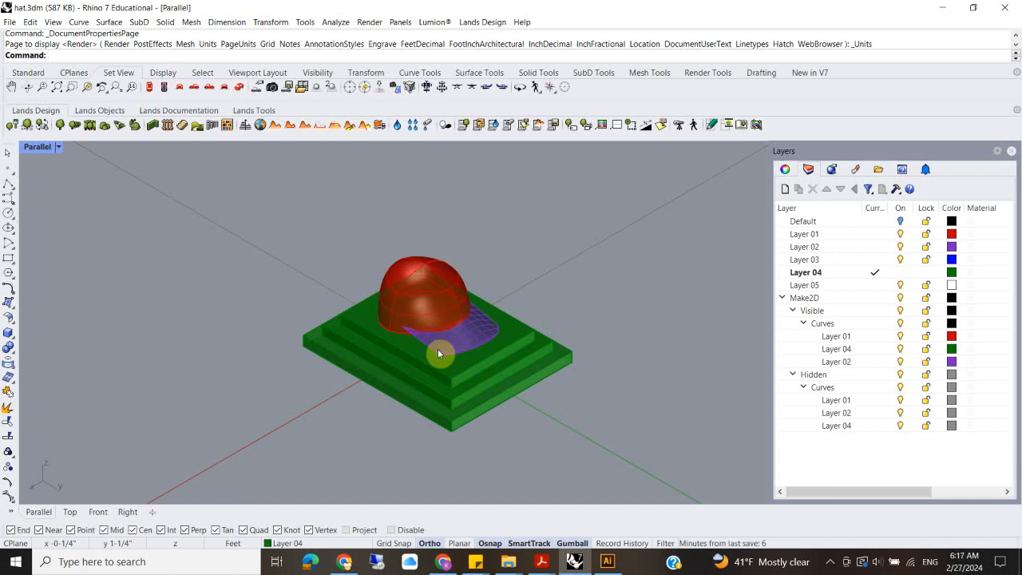
pyautogui.scroll(1, 433, 331)
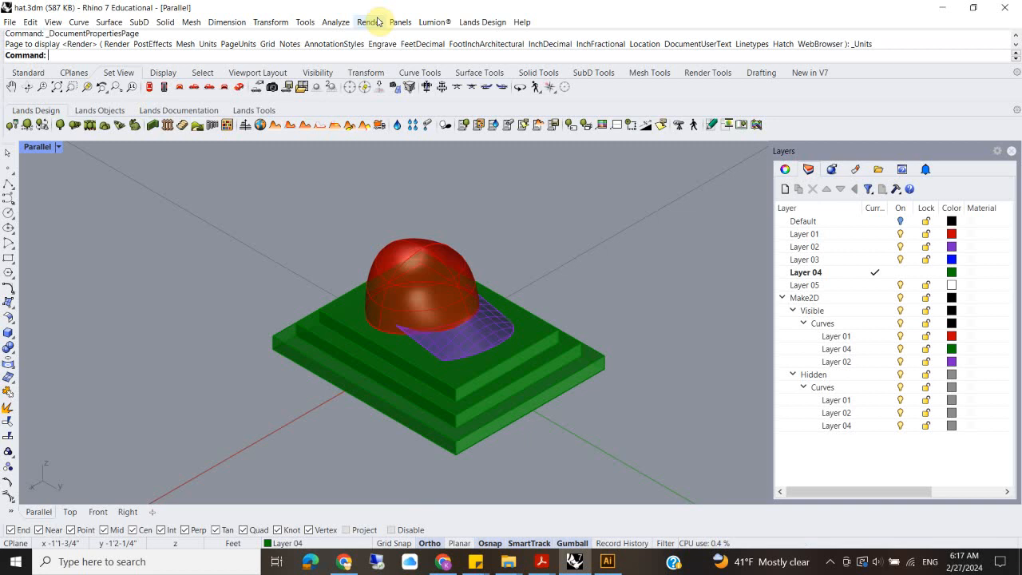
# - Render the Parallel view of the hat and save the image to Downloads as a JPEG named render
pyautogui.click(376, 21)
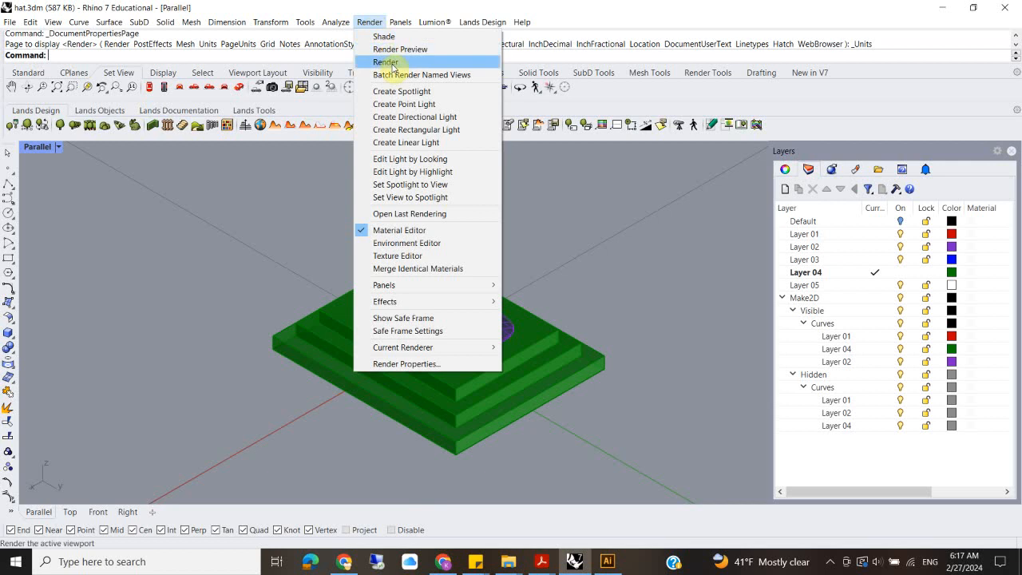
pyautogui.click(390, 64)
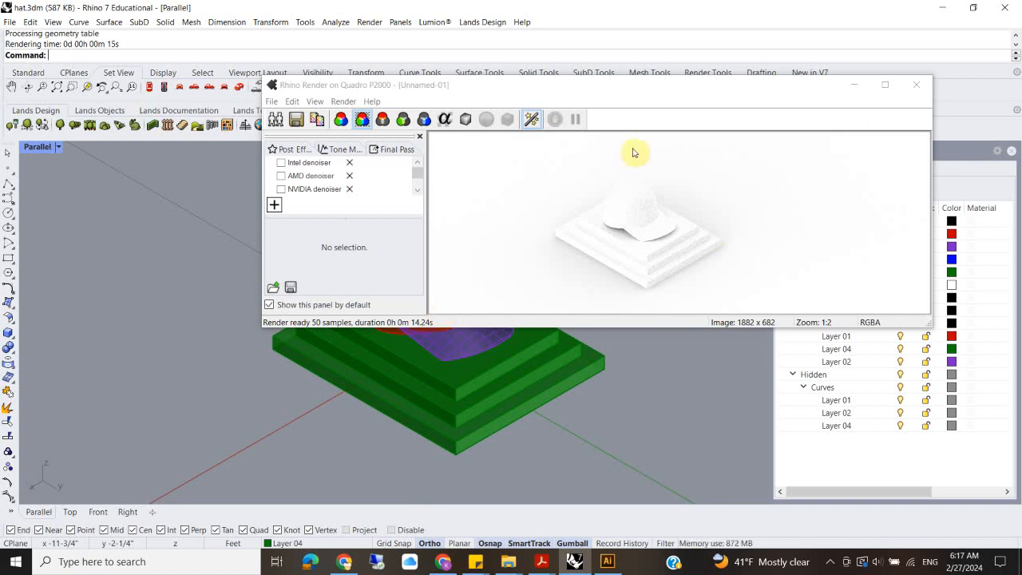
pyautogui.click(296, 120)
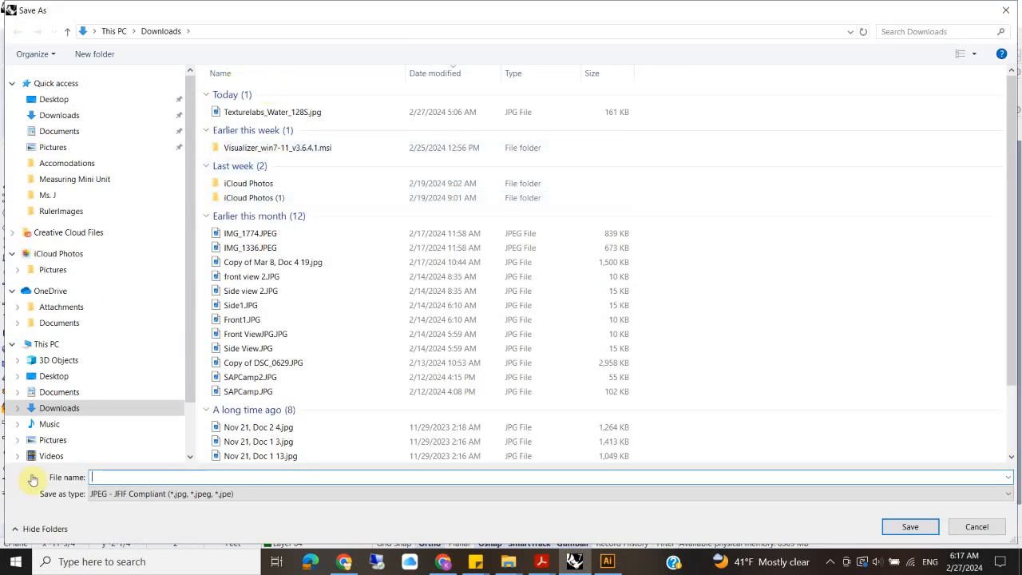
pyautogui.write('render')
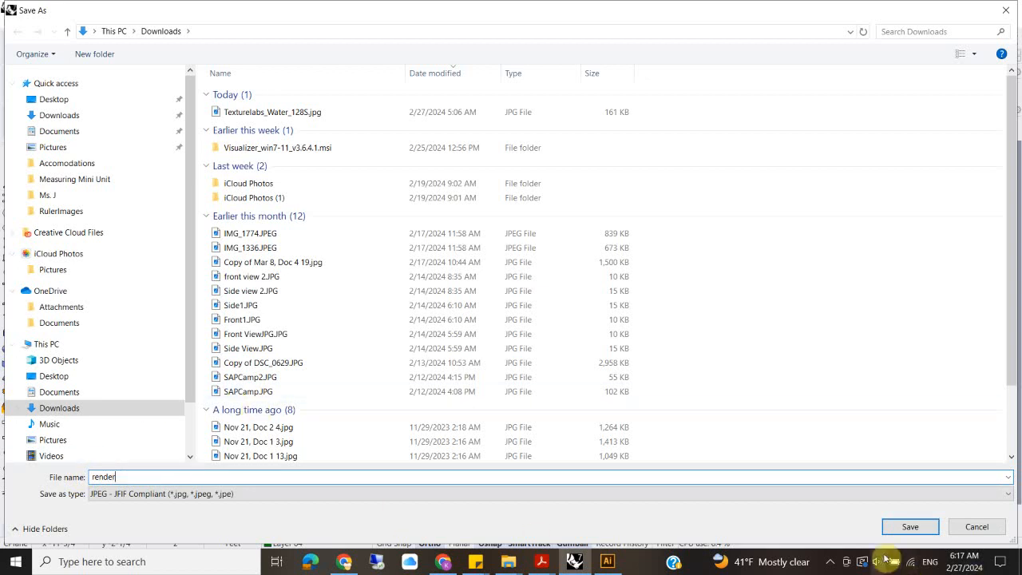
pyautogui.click(910, 527)
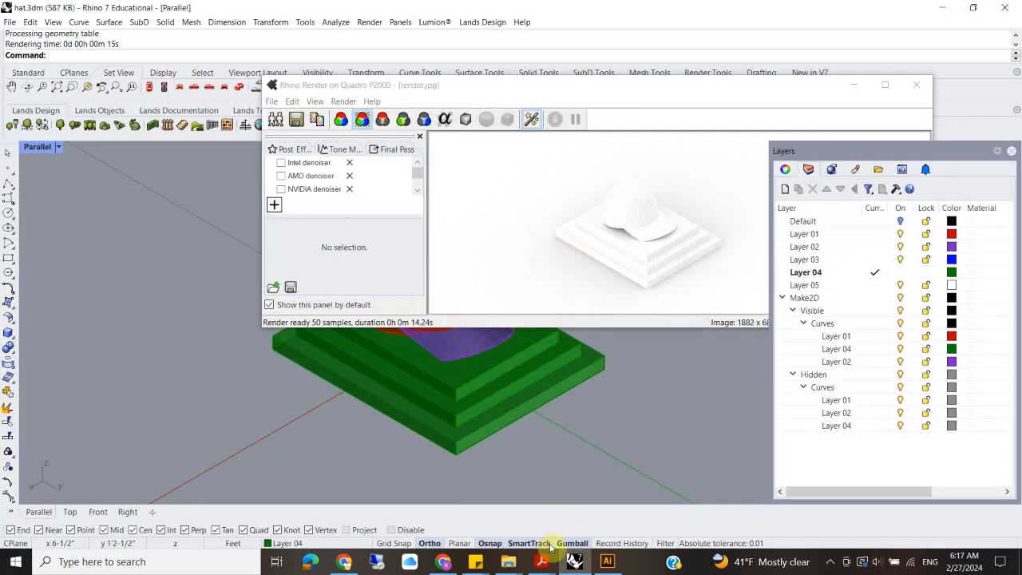
# - Switch to Illustrator and place render.jpg from Downloads into the drawing sheet
pyautogui.click(608, 557)
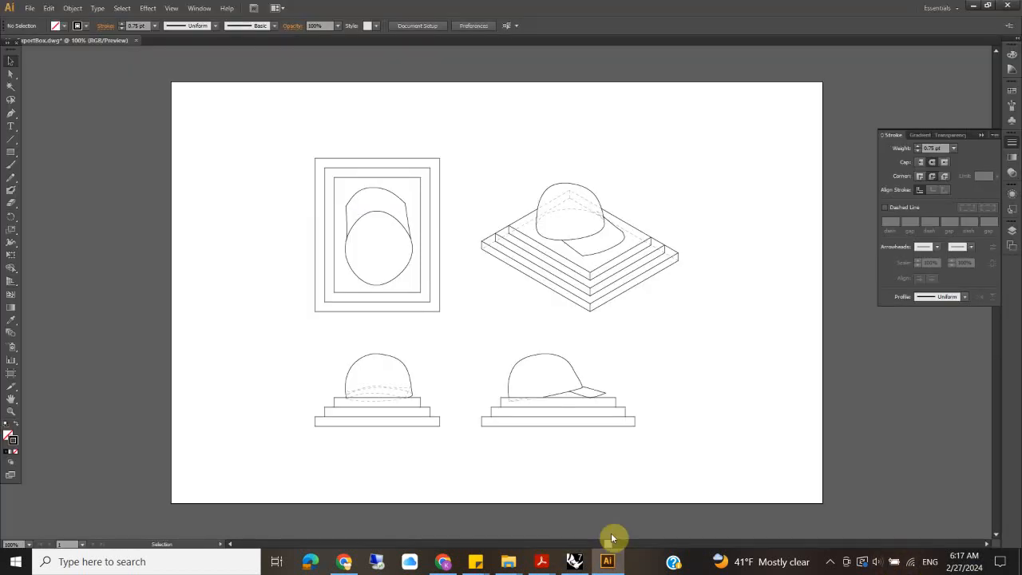
pyautogui.click(29, 9)
pyautogui.click(64, 192)
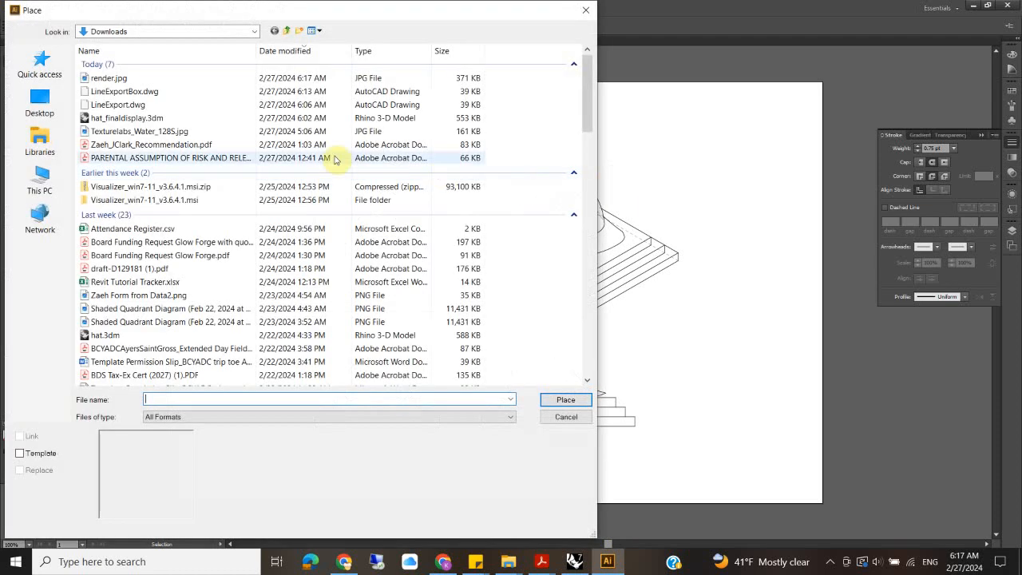
pyautogui.click(111, 79)
pyautogui.click(565, 400)
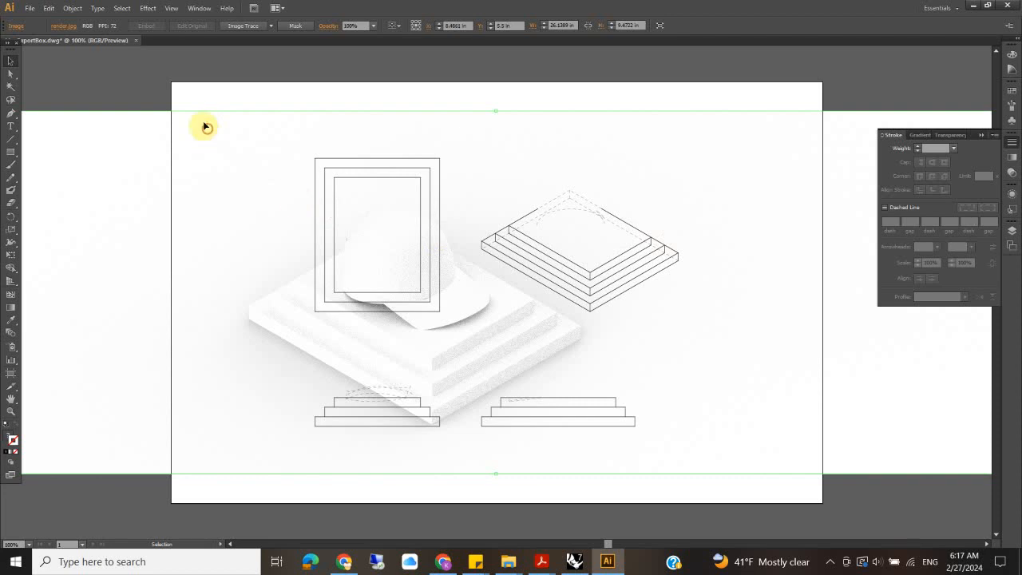
# - Add a new layer at the bottom of the layer stack and transfer the contents of the visible Layer 01 curves layer, including the rendering, onto it
pyautogui.moveTo(120, 208); pyautogui.dragTo(201, 185)
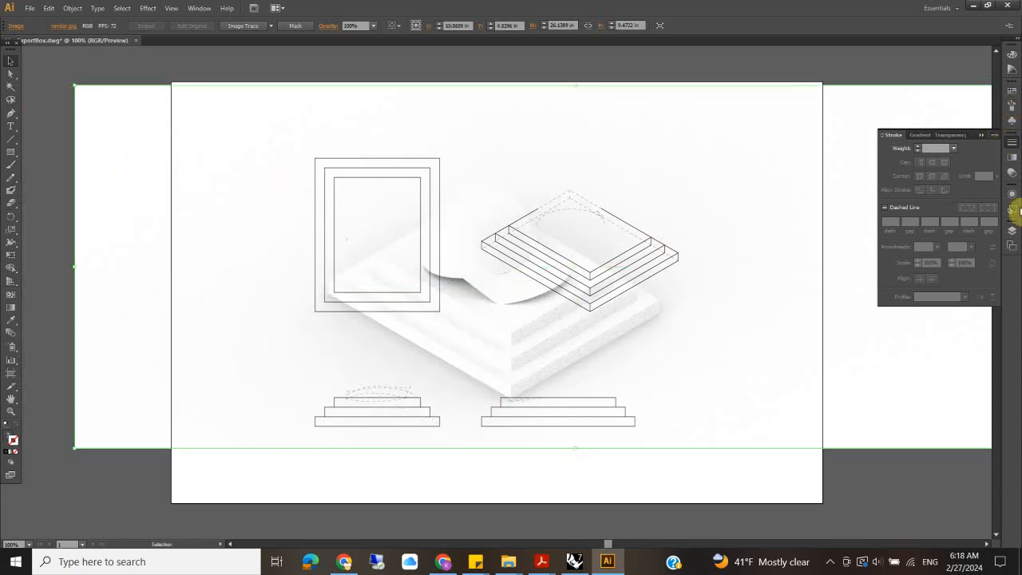
pyautogui.click(1012, 232)
pyautogui.click(970, 321)
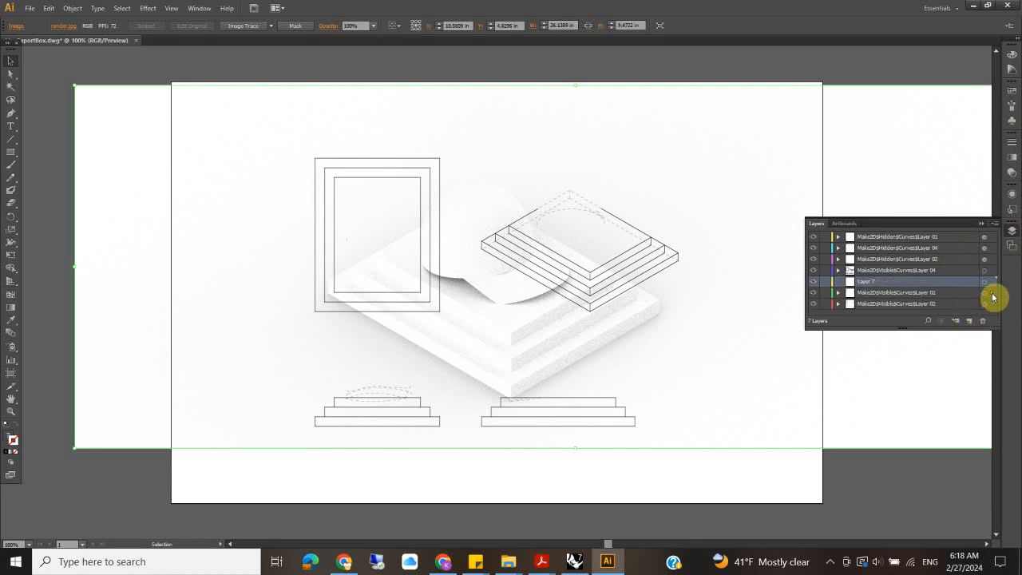
pyautogui.click(992, 292)
pyautogui.moveTo(935, 281); pyautogui.dragTo(934, 312)
pyautogui.click(753, 397)
pyautogui.moveTo(992, 283); pyautogui.dragTo(992, 303)
pyautogui.click(197, 498)
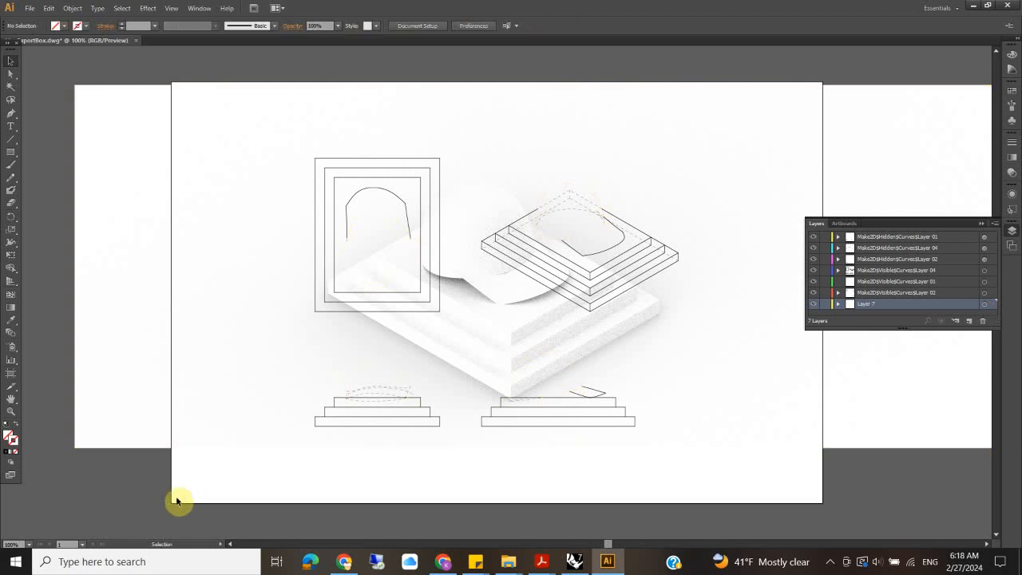
# - Scale the rendering down to about 19.69 in wide and move it aside, off the hat drawings
pyautogui.click(201, 130)
pyautogui.moveTo(75, 85); pyautogui.dragTo(228, 171)
pyautogui.moveTo(598, 254); pyautogui.dragTo(595, 251)
pyautogui.moveTo(587, 213); pyautogui.dragTo(580, 216)
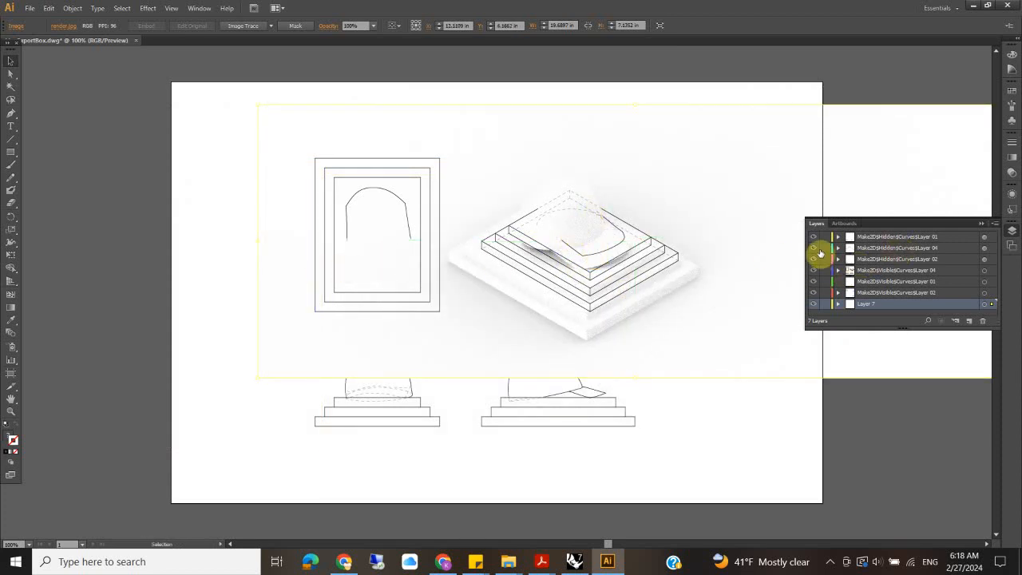
pyautogui.moveTo(561, 231); pyautogui.dragTo(734, 411)
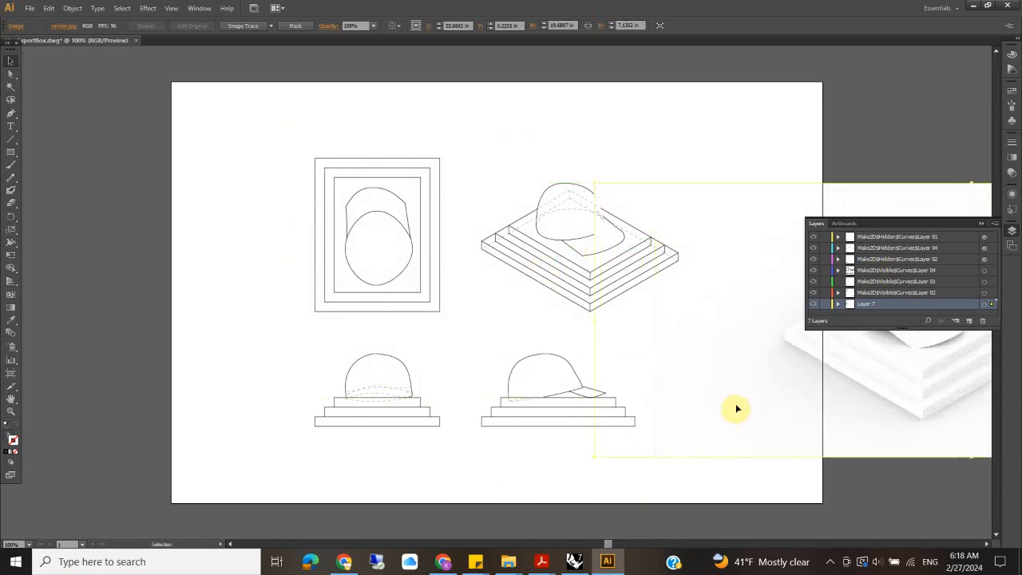
# - Toggle Layer 7 to check its contents, add a new layer beneath it, and move only the rendering onto that layer
pyautogui.click(812, 304)
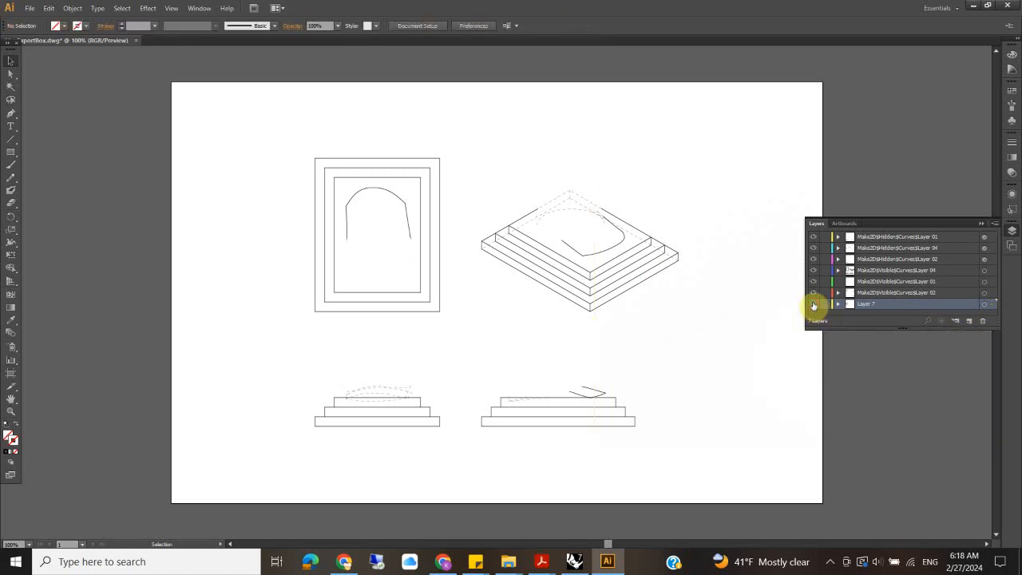
pyautogui.click(812, 304)
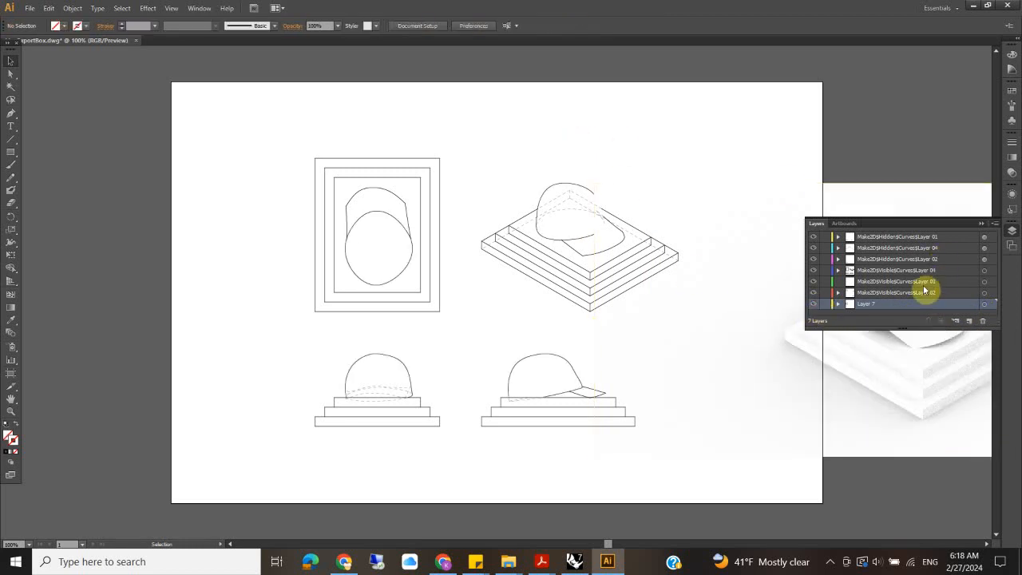
pyautogui.click(970, 321)
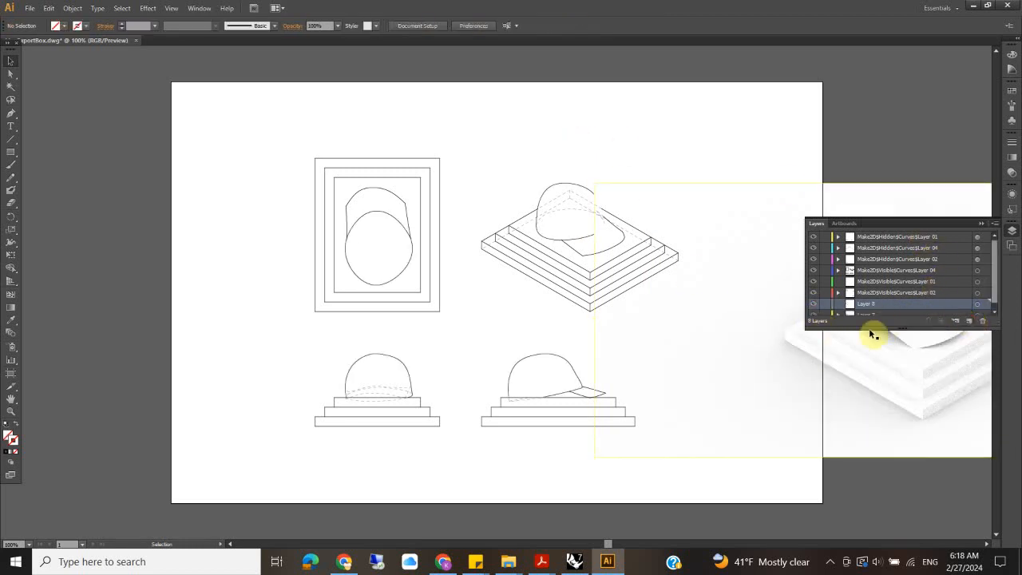
pyautogui.moveTo(930, 304); pyautogui.dragTo(929, 313)
pyautogui.click(922, 343)
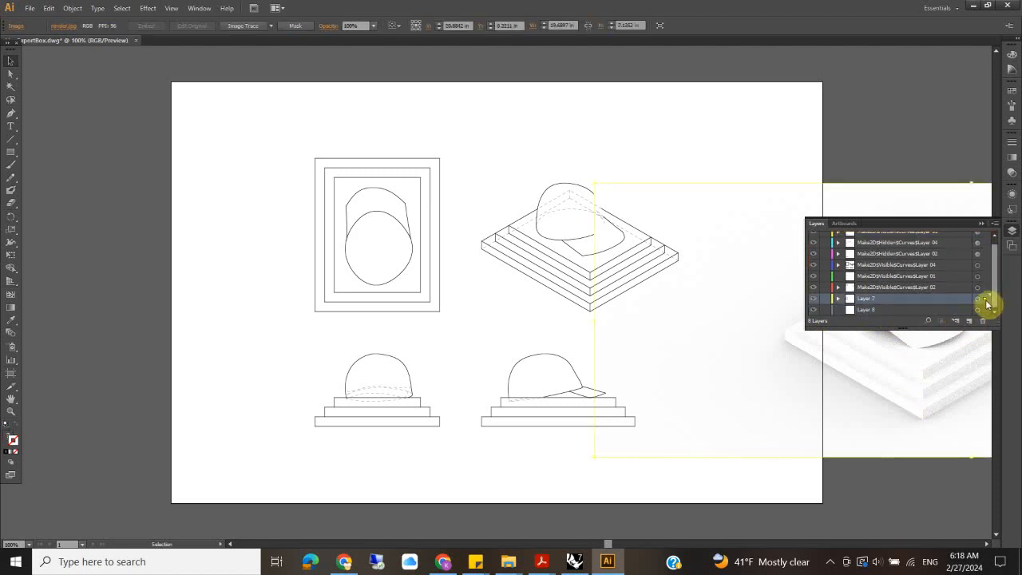
pyautogui.moveTo(987, 313); pyautogui.dragTo(986, 309)
# - Move the rendering back behind the isometric drawing and scale it down to about 15.22 in wide
pyautogui.moveTo(731, 326); pyautogui.dragTo(433, 266)
pyautogui.moveTo(684, 353); pyautogui.dragTo(653, 343)
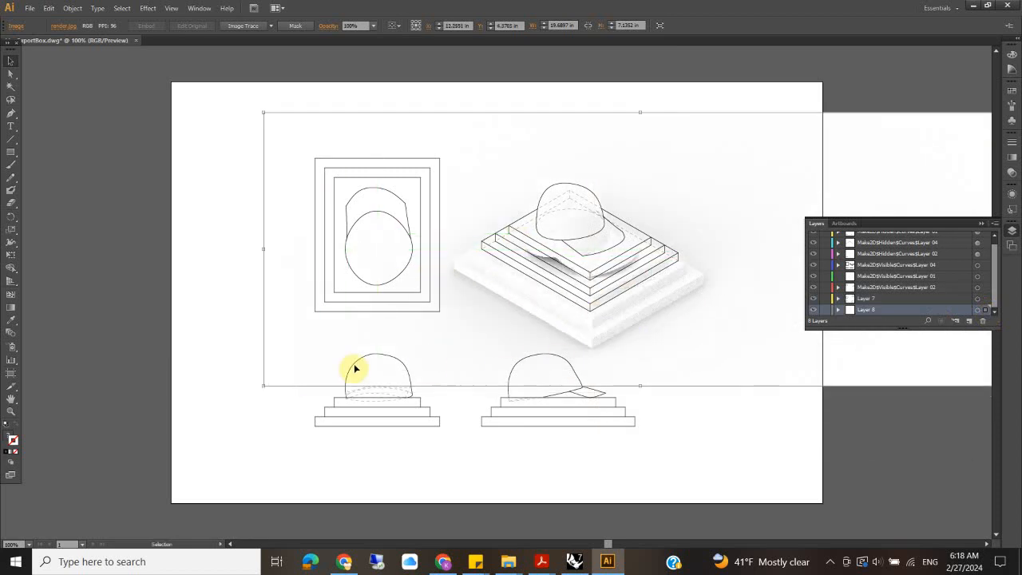
pyautogui.moveTo(262, 386); pyautogui.dragTo(434, 319)
pyautogui.moveTo(768, 197); pyautogui.dragTo(702, 200)
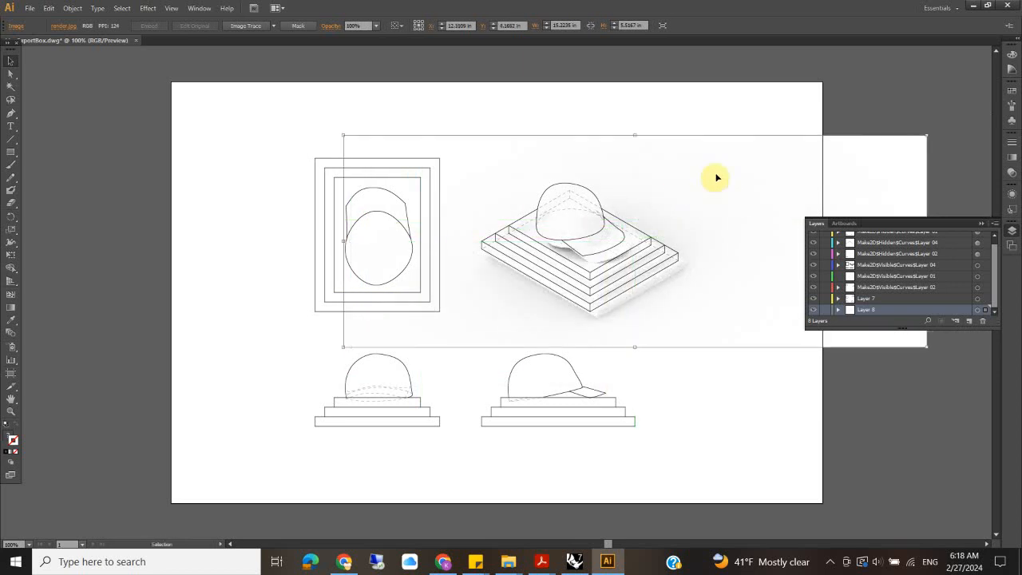
# - Nudge the rendering up and left to line it up with the isometric hat and base outlines
pyautogui.press('Left')
pyautogui.press('Up')
pyautogui.press('Up')
pyautogui.press('Up')
pyautogui.press('Up')
pyautogui.press('Up')
pyautogui.press('Up')
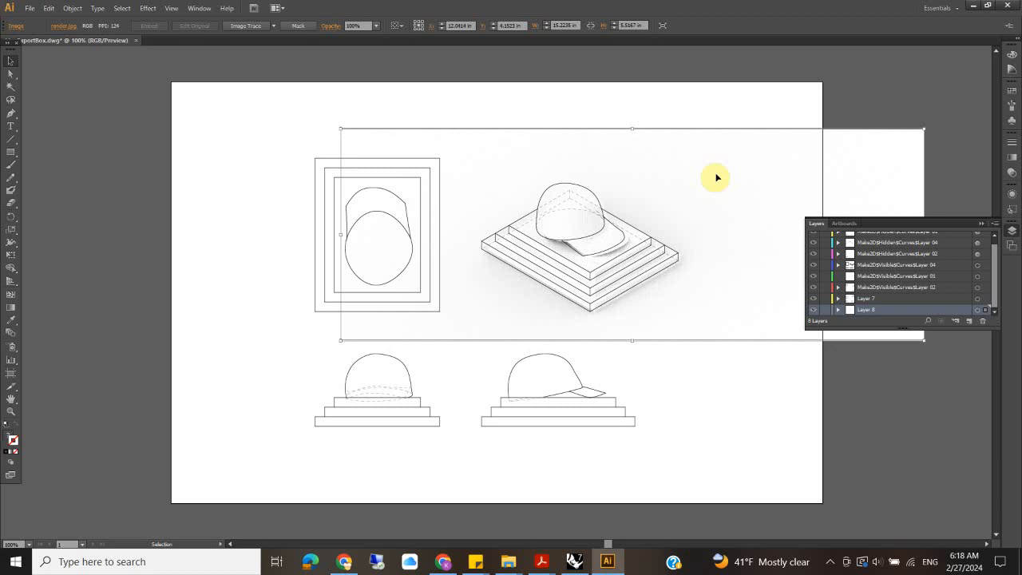
pyautogui.press('Left')
pyautogui.press('Left')
pyautogui.press('Left')
pyautogui.press('Left')
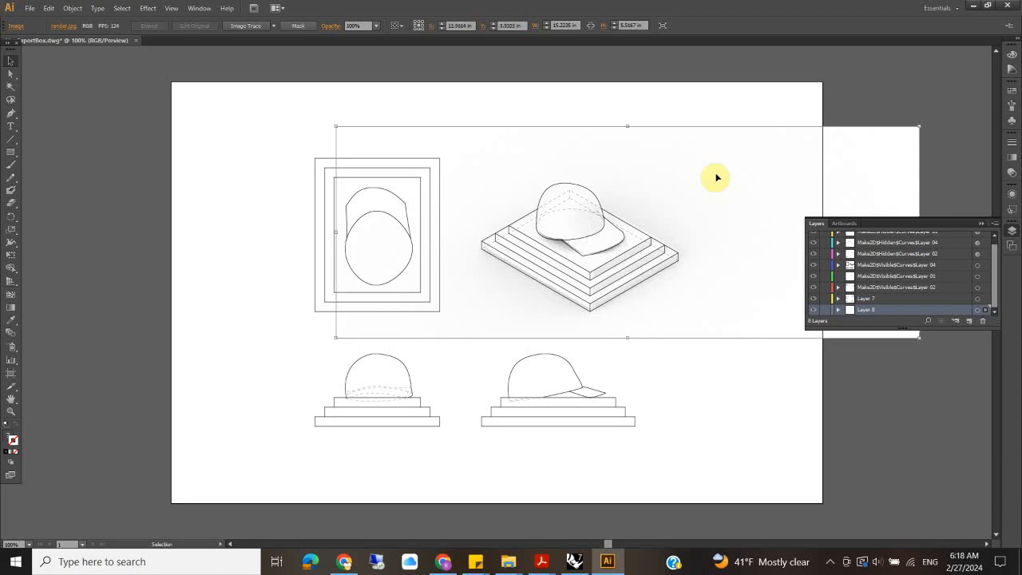
# - Enlarge the rendering slightly to about 15.36 in wide and nudge it up to match the isometric linework
pyautogui.moveTo(335, 337); pyautogui.dragTo(331, 338)
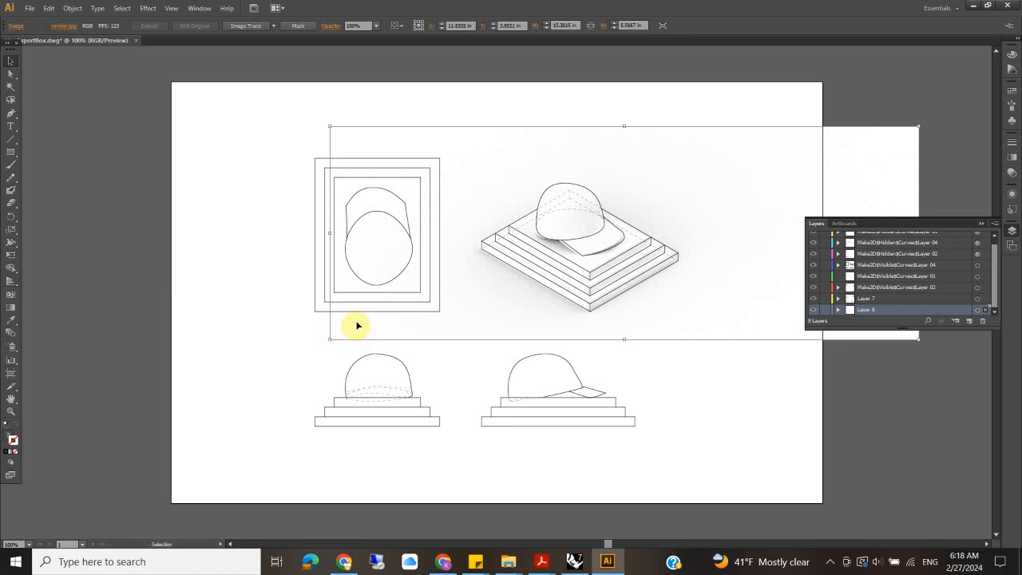
pyautogui.press('Up')
pyautogui.press('Up')
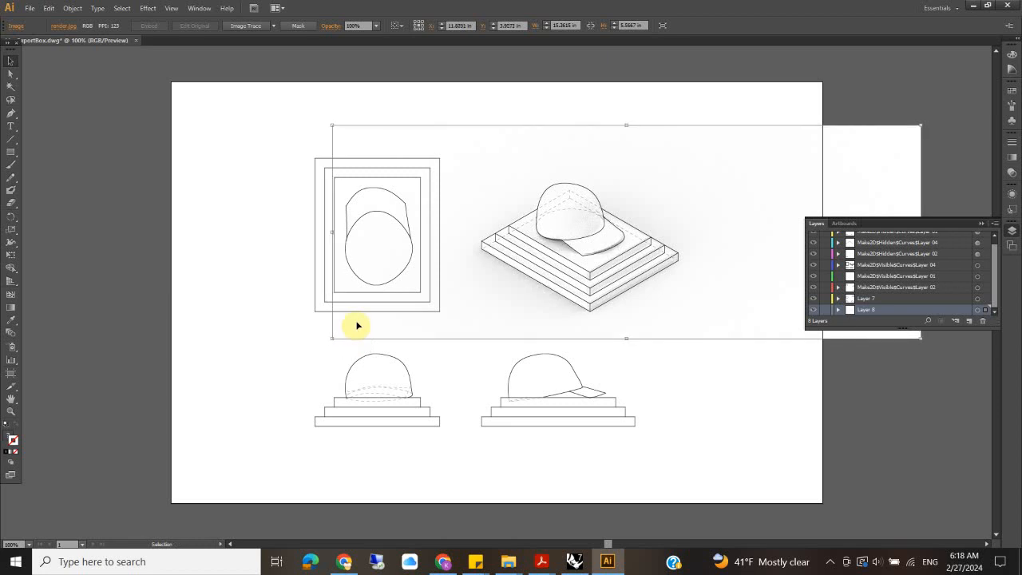
pyautogui.click(148, 178)
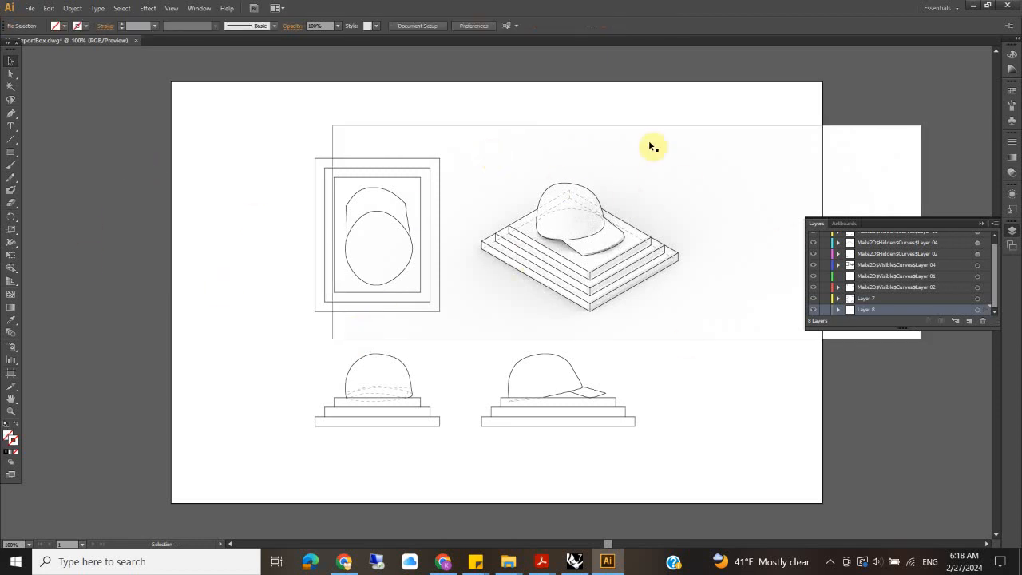
# - Fine-tune the rendering's fit to the isometric outlines by enlarging it to about 15.47 in wide
pyautogui.hotkey('ctrl', '=')
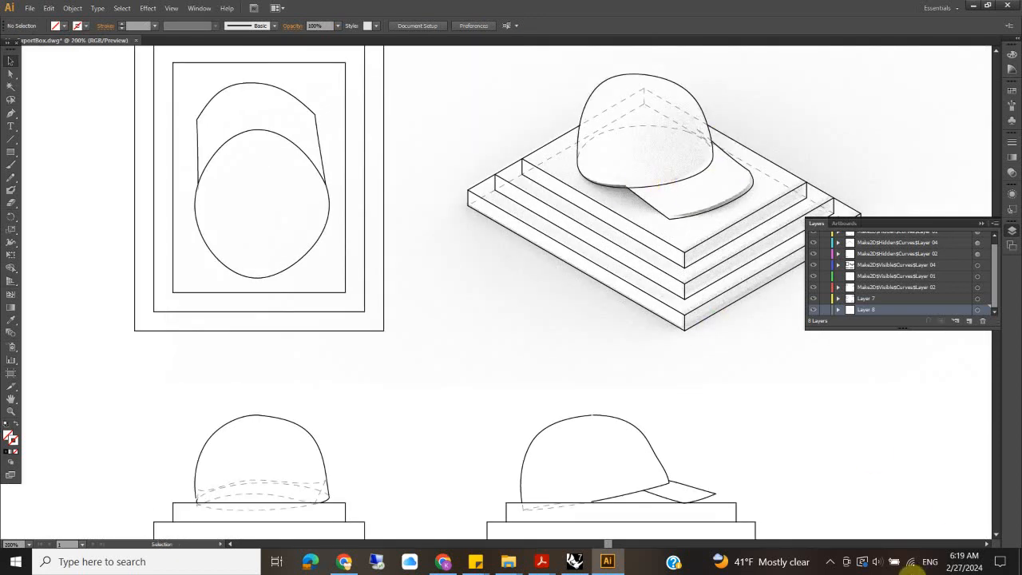
pyautogui.moveTo(606, 545); pyautogui.dragTo(634, 550)
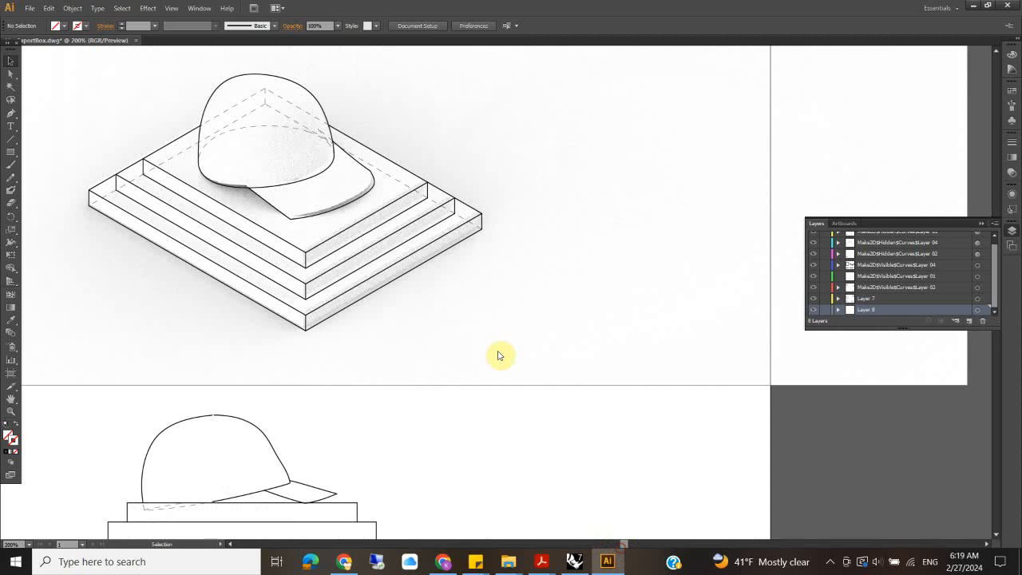
pyautogui.click(481, 335)
pyautogui.moveTo(969, 387); pyautogui.dragTo(974, 390)
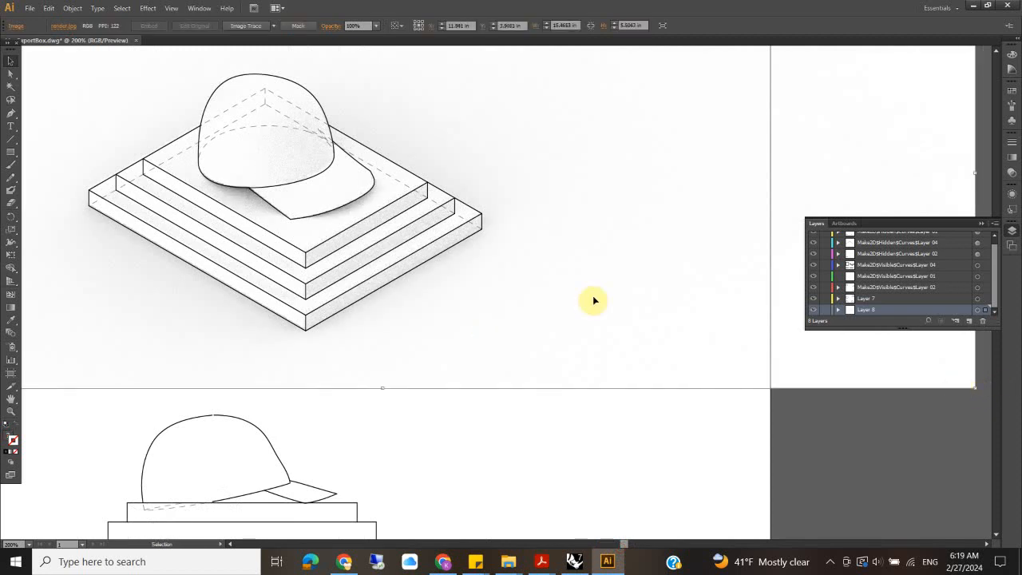
# - Draw an ellipse about 6.2 in wide and 5 in high around the isometric hat and its base
pyautogui.hotkey('ctrl', '-')
pyautogui.hotkey('ctrl', '-')
pyautogui.hotkey('ctrl', '-')
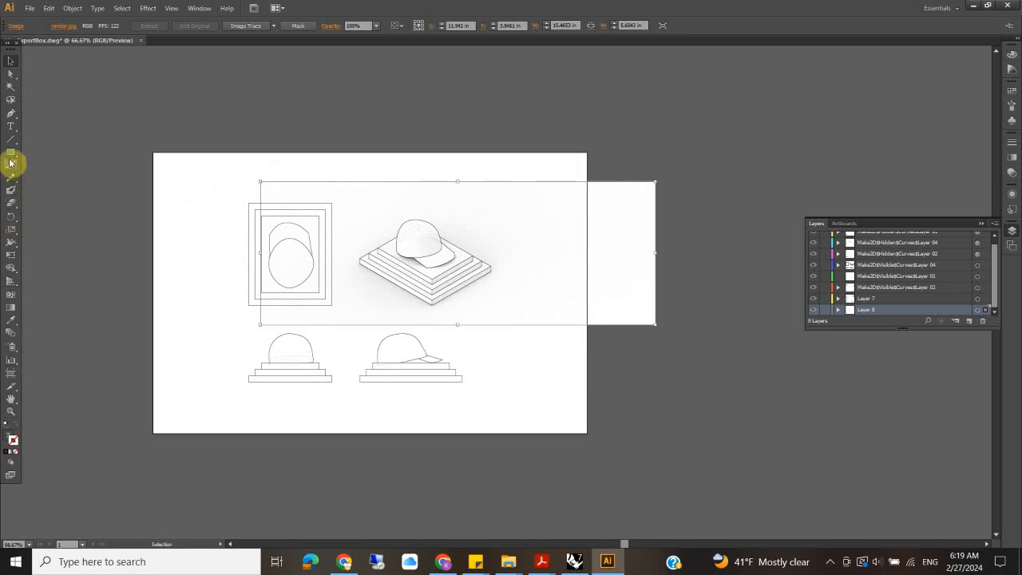
pyautogui.moveTo(10, 155); pyautogui.dragTo(102, 181)
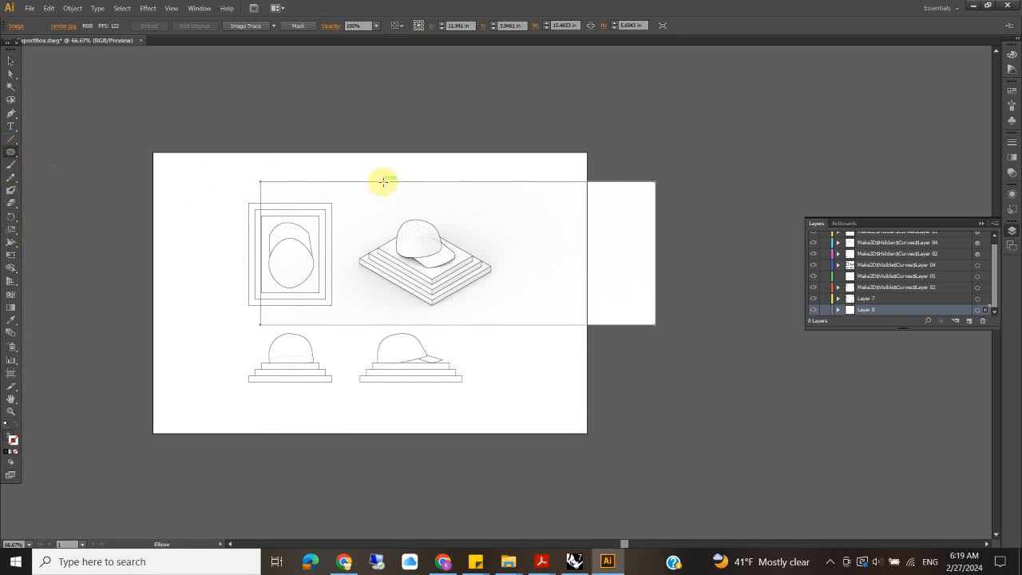
pyautogui.moveTo(360, 195); pyautogui.dragTo(508, 324)
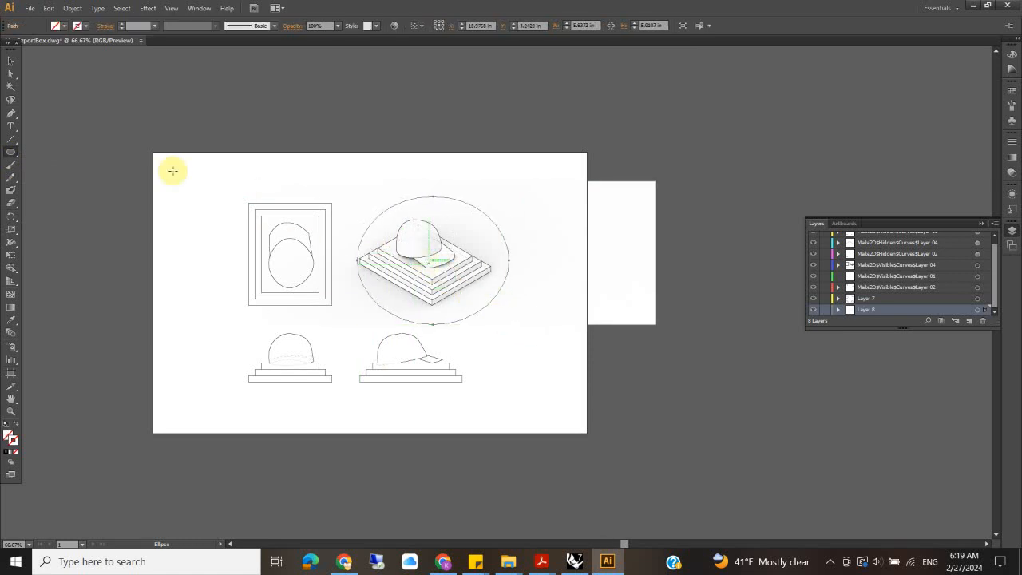
pyautogui.click(11, 61)
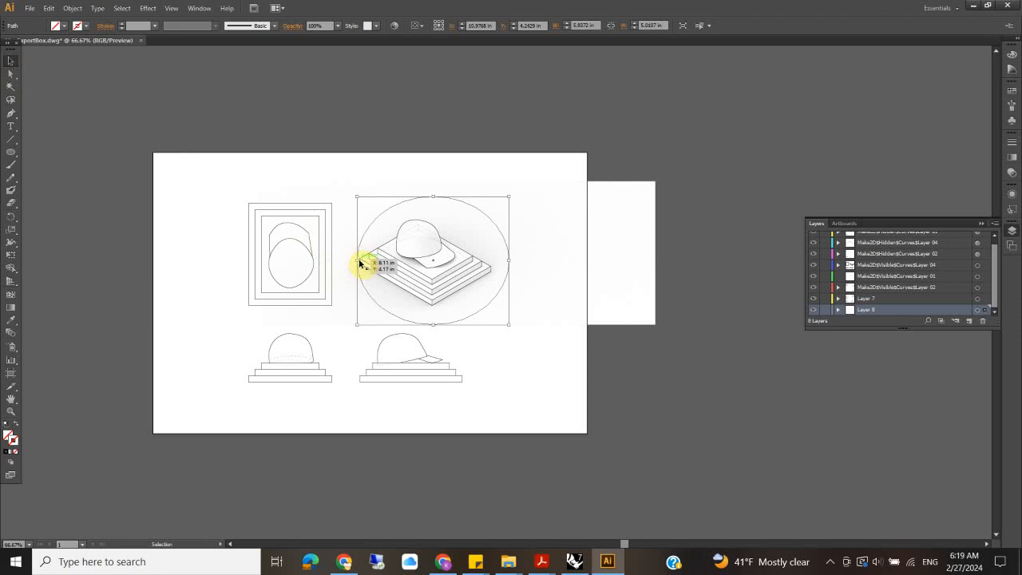
pyautogui.moveTo(356, 261); pyautogui.dragTo(349, 262)
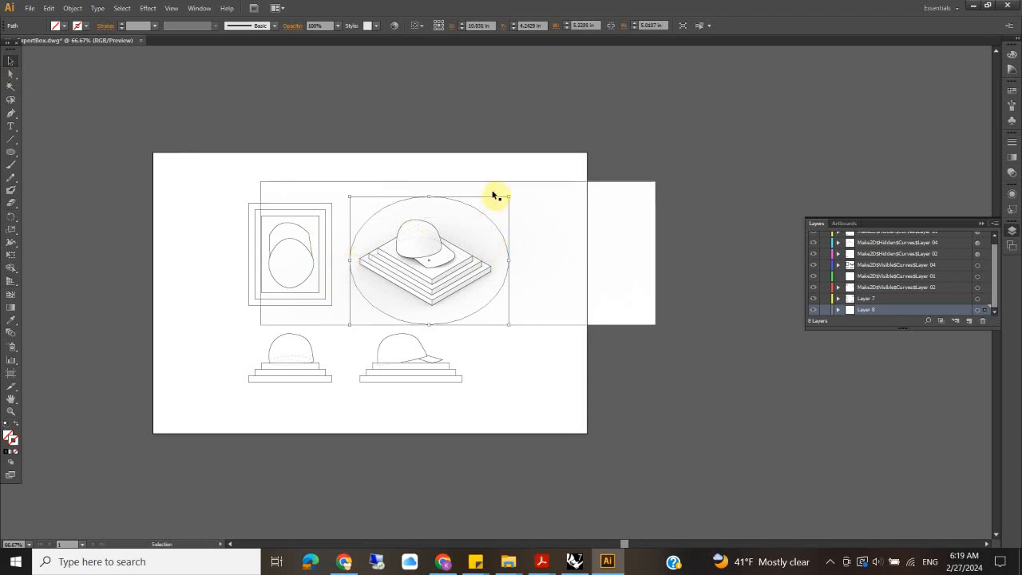
# - Make a clipping mask from the ellipse and the rendering to crop the image around the isometric view
pyautogui.keyDown('shift'); pyautogui.click(547, 239); pyautogui.keyUp('shift')
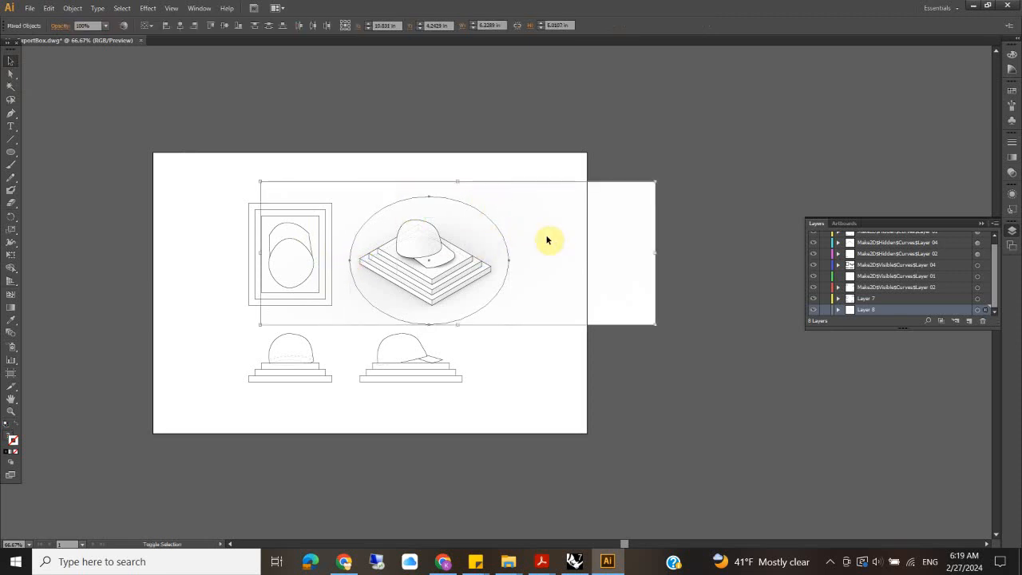
pyautogui.rightClick(539, 225)
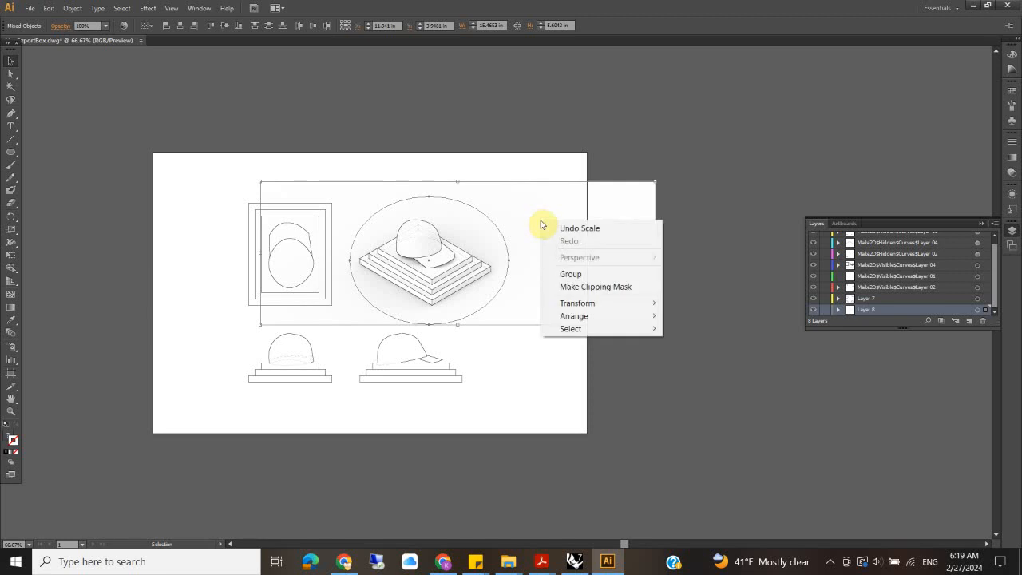
pyautogui.click(611, 289)
pyautogui.click(552, 167)
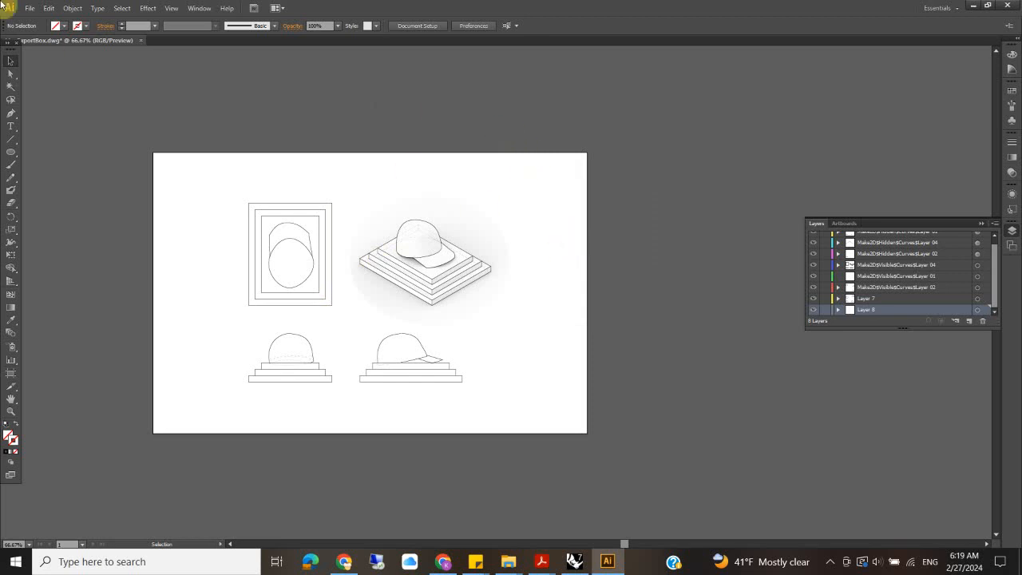
# - Save the document to the Downloads folder in Adobe PDF format as LineExportBox.pdf, skipping the printer connection
pyautogui.click(33, 11)
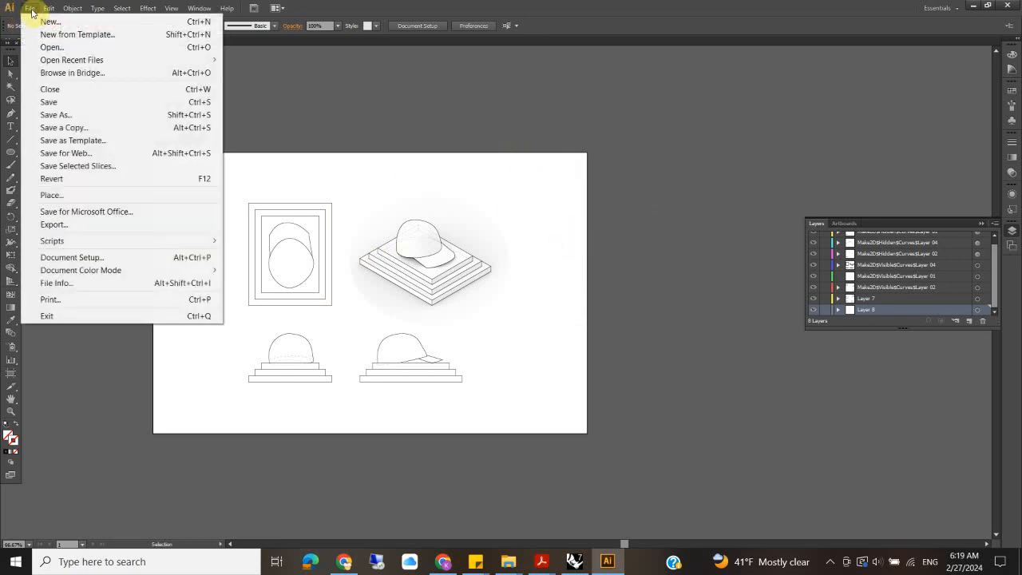
pyautogui.click(38, 103)
pyautogui.click(208, 505)
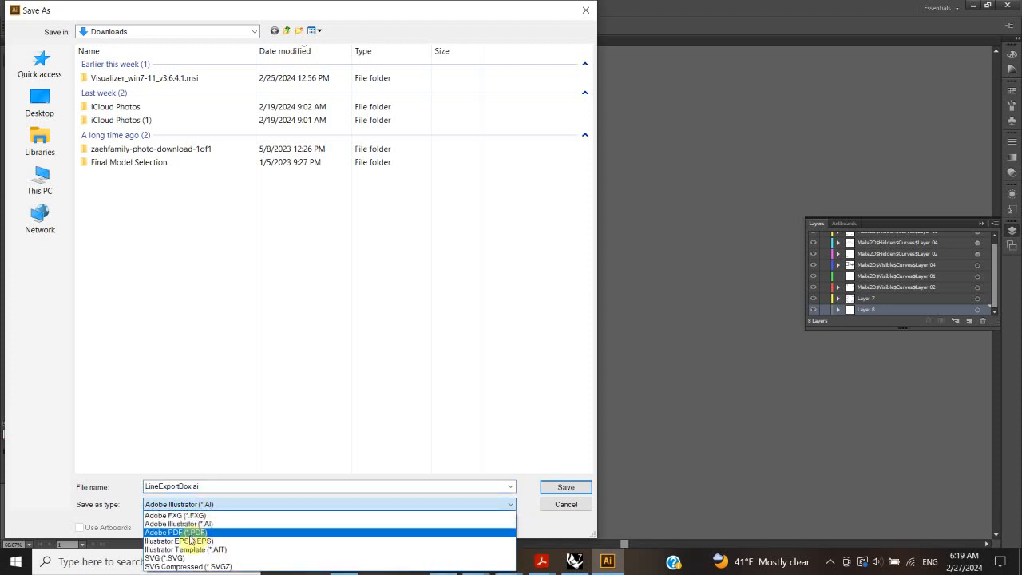
pyautogui.click(208, 532)
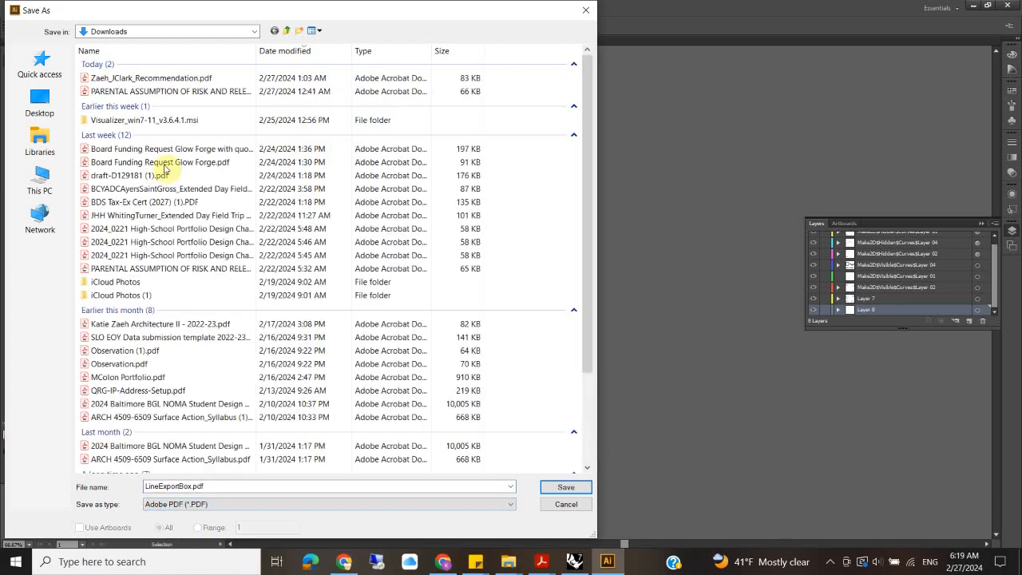
pyautogui.click(561, 487)
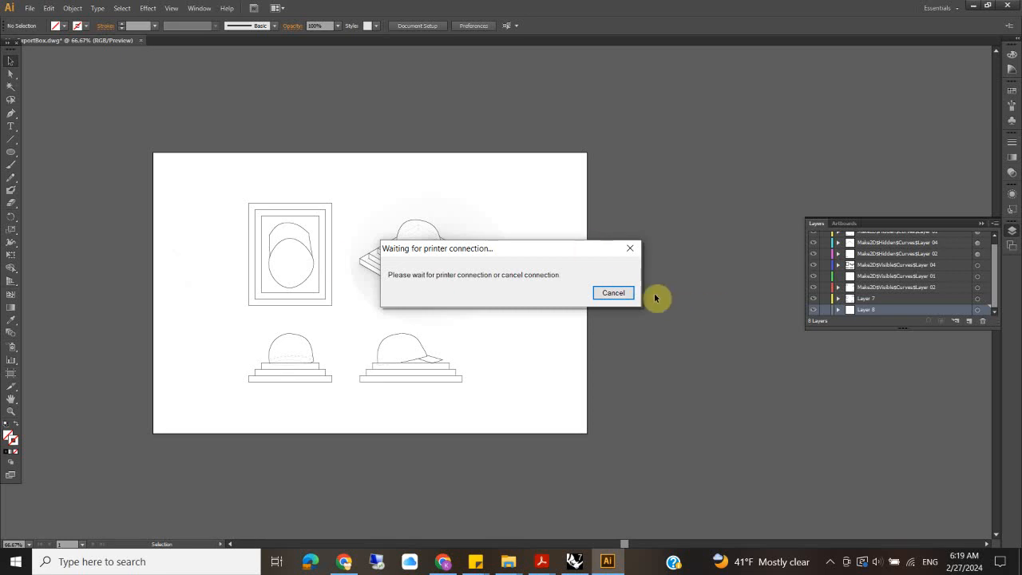
pyautogui.click(613, 293)
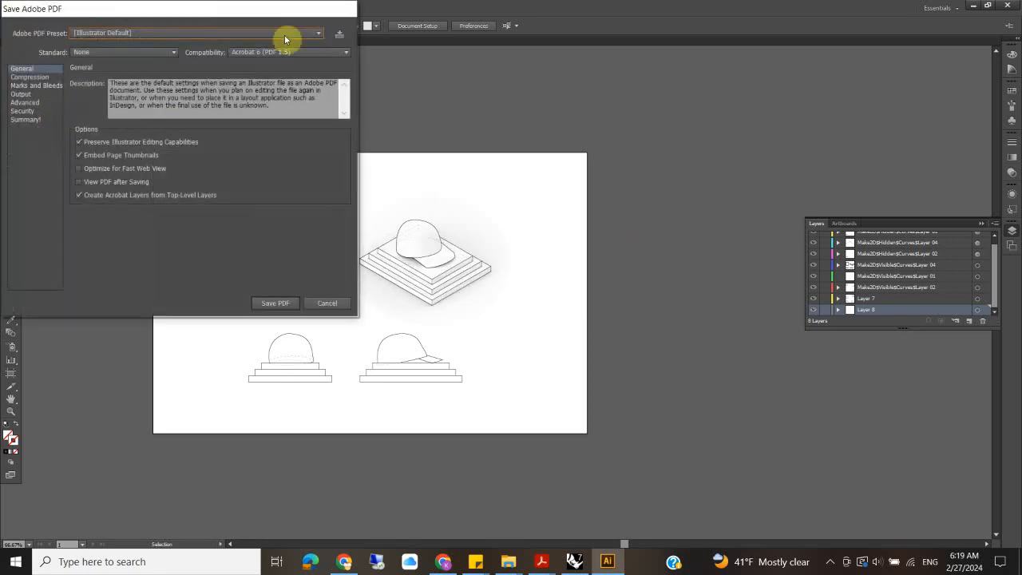
# - Choose a different Adobe PDF preset from Illustrator Default and write the PDF
pyautogui.click(141, 34)
pyautogui.click(120, 55)
pyautogui.click(276, 303)
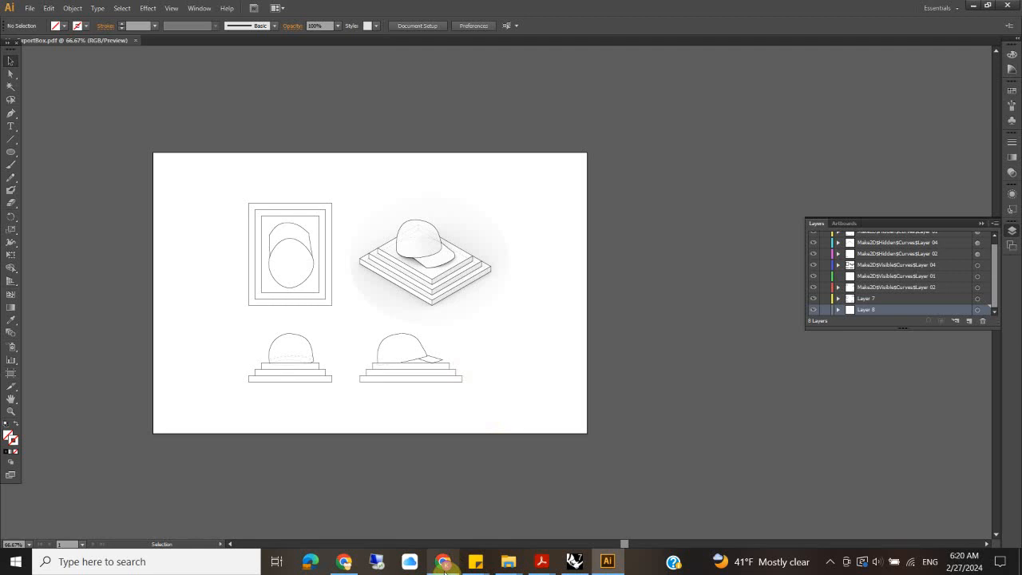
pyautogui.click(169, 562)
pyautogui.write('rec')
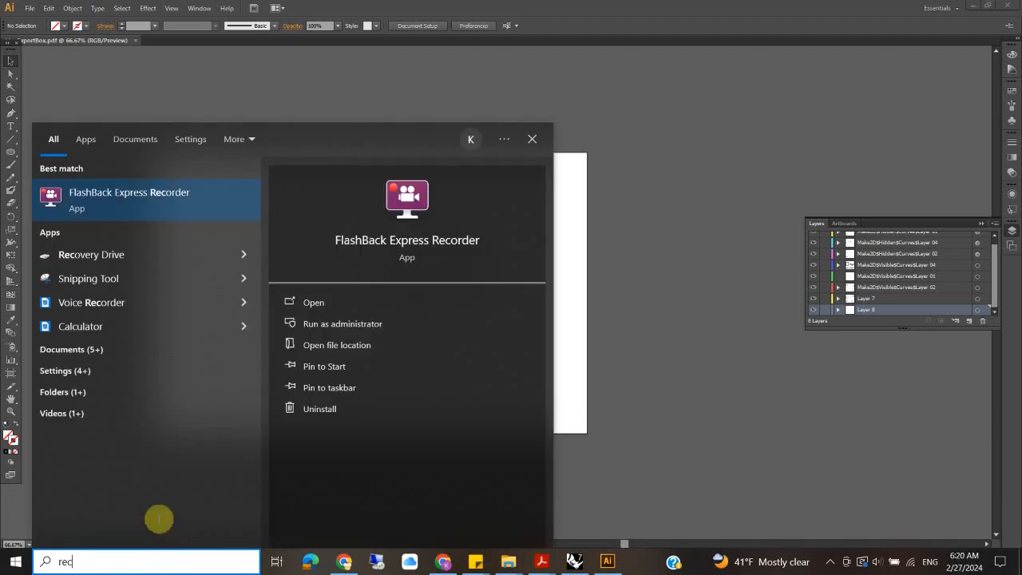
pyautogui.click(142, 203)
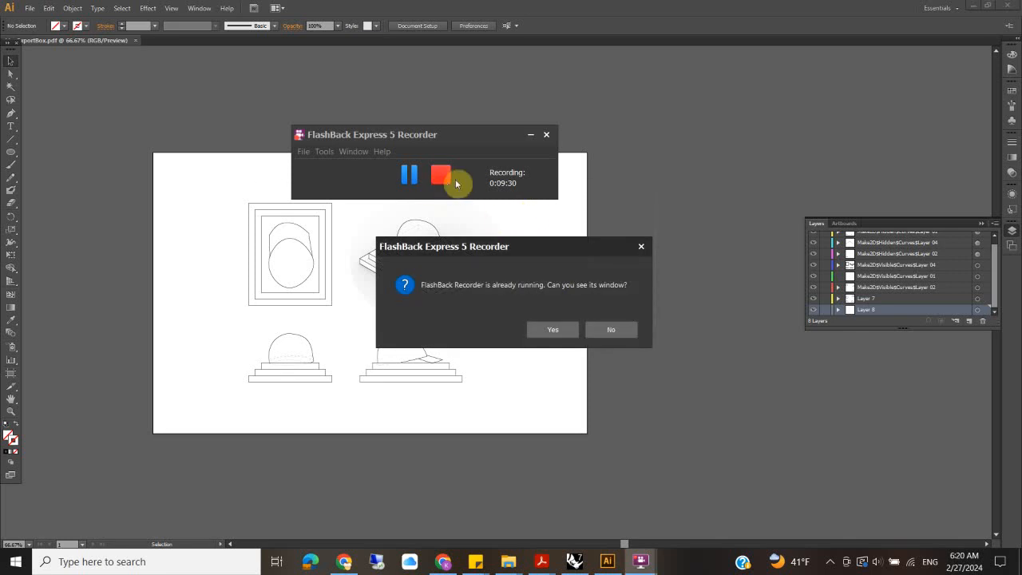